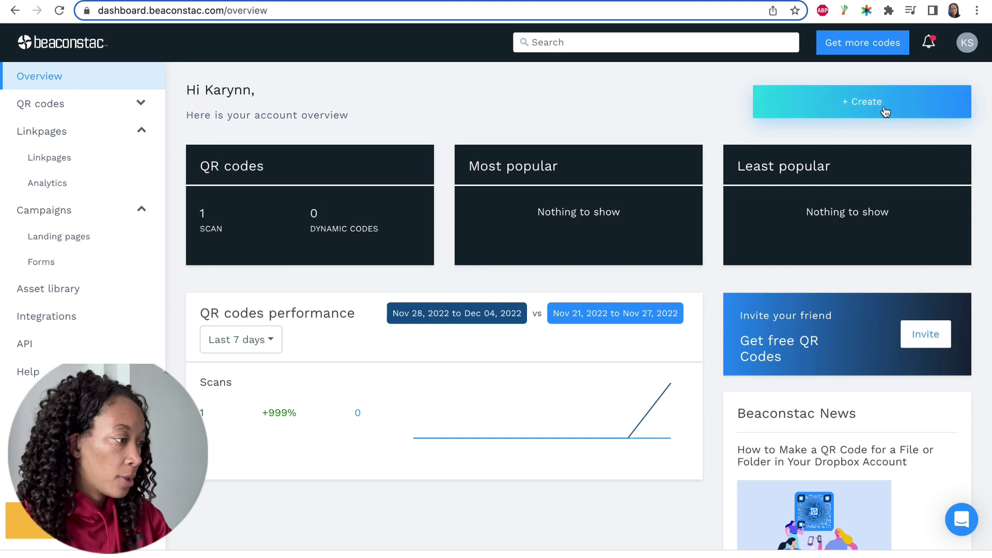
Create a new Digital Business Card using the second, purple curved-header layout.
{"action": "left_click", "coordinate": [884, 110]}
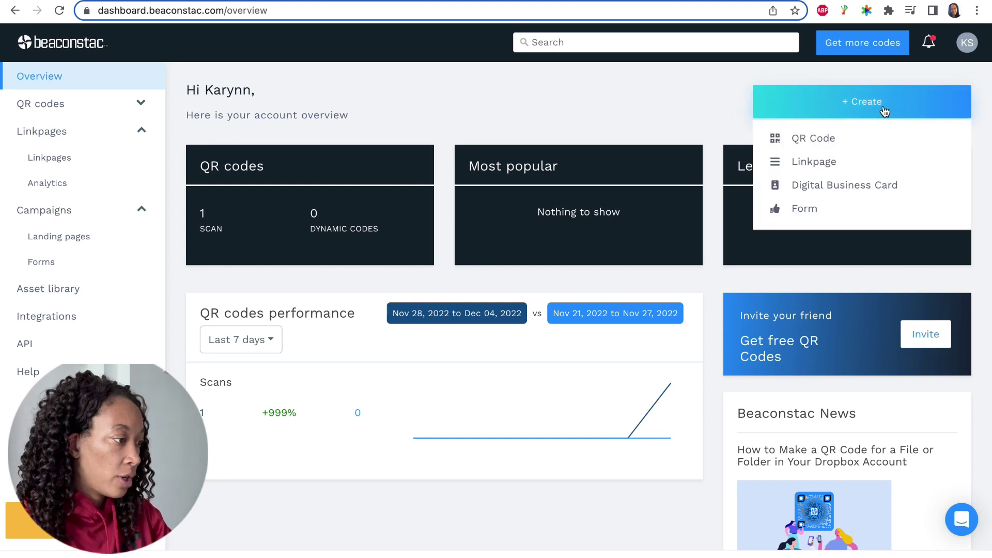
{"action": "left_click", "coordinate": [862, 190]}
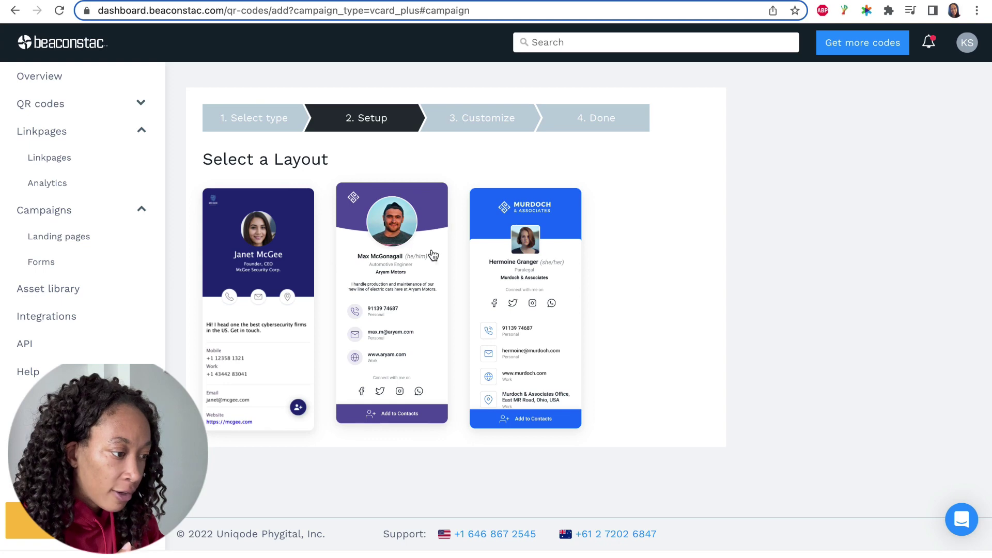
{"action": "left_click", "coordinate": [419, 290]}
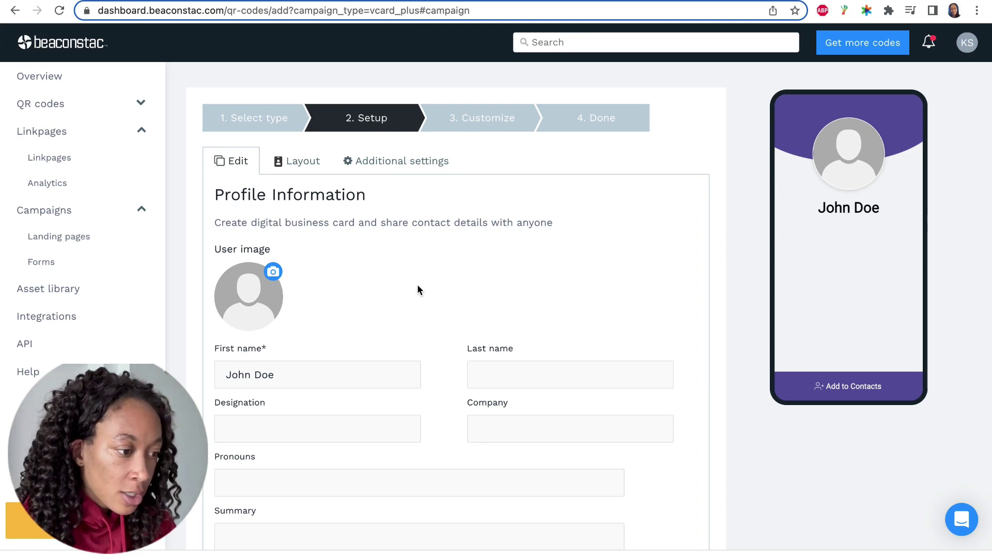
{"action": "scroll", "coordinate": [447, 273], "scroll_direction": "down", "scroll_amount": 1}
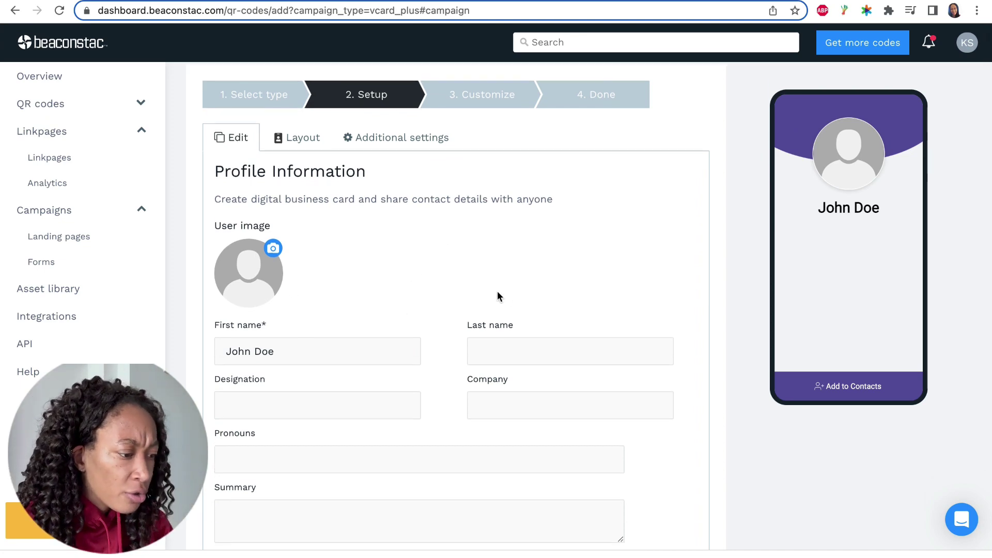
{"action": "scroll", "coordinate": [629, 274], "scroll_direction": "down", "scroll_amount": 5}
{"action": "scroll", "coordinate": [629, 274], "scroll_direction": "up", "scroll_amount": 6}
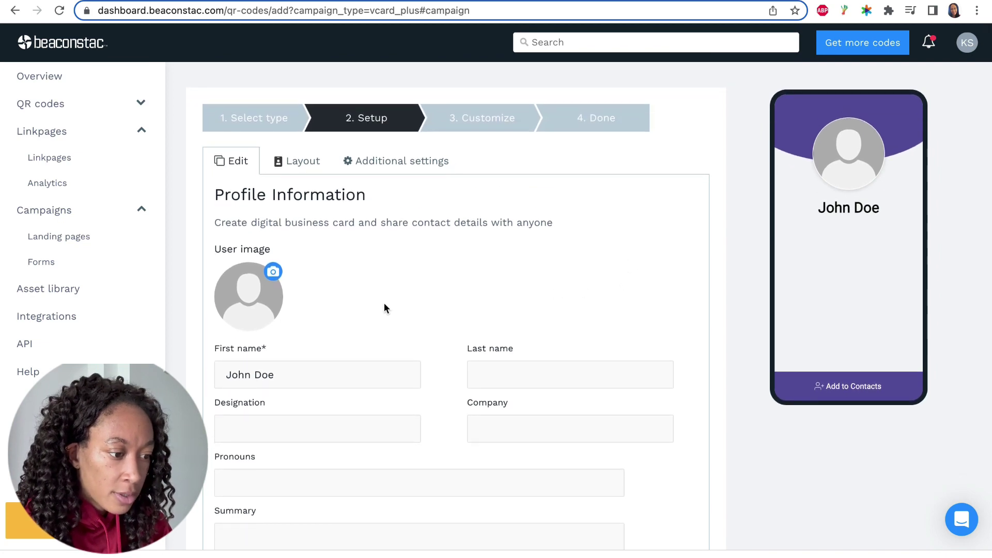
Select Headshot.png from My Folders > Logos as the card's user image.
{"action": "left_click", "coordinate": [259, 299]}
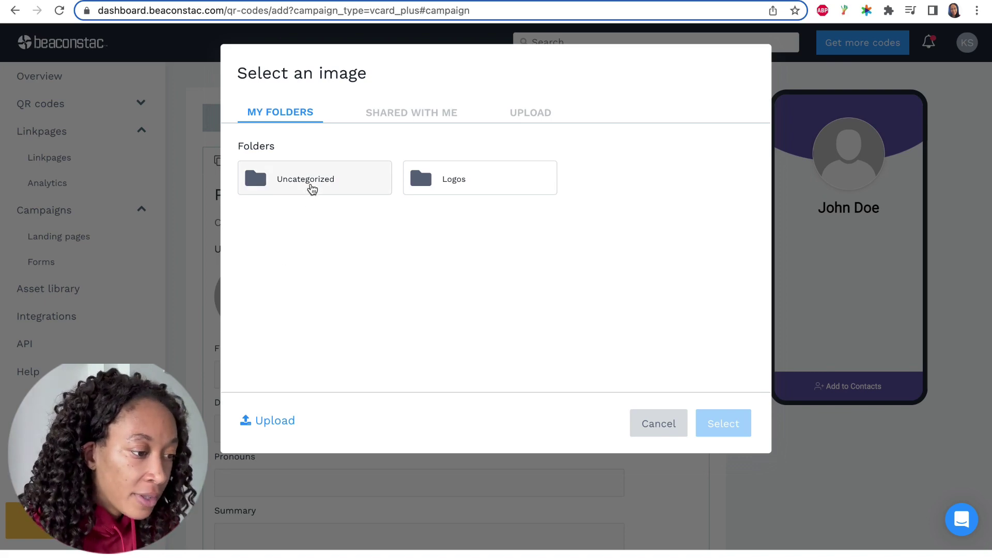
{"action": "left_click", "coordinate": [311, 188]}
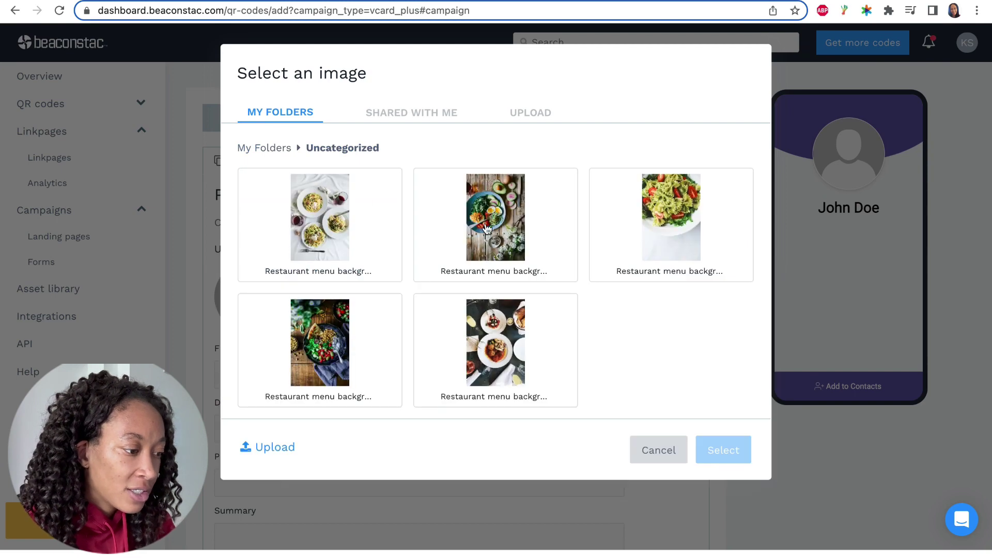
{"action": "scroll", "coordinate": [486, 228], "scroll_direction": "down", "scroll_amount": 1}
{"action": "scroll", "coordinate": [486, 227], "scroll_direction": "up", "scroll_amount": 1}
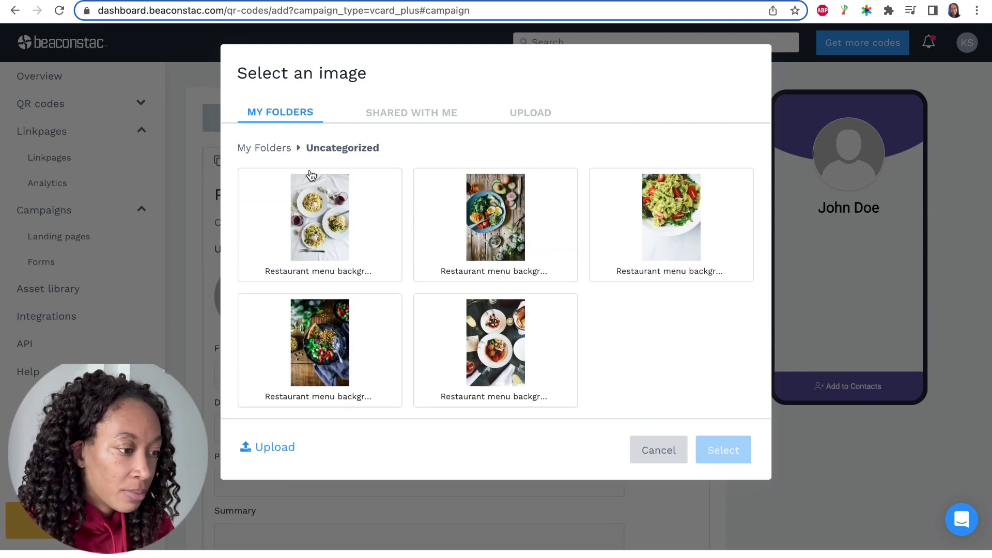
{"action": "left_click", "coordinate": [276, 117]}
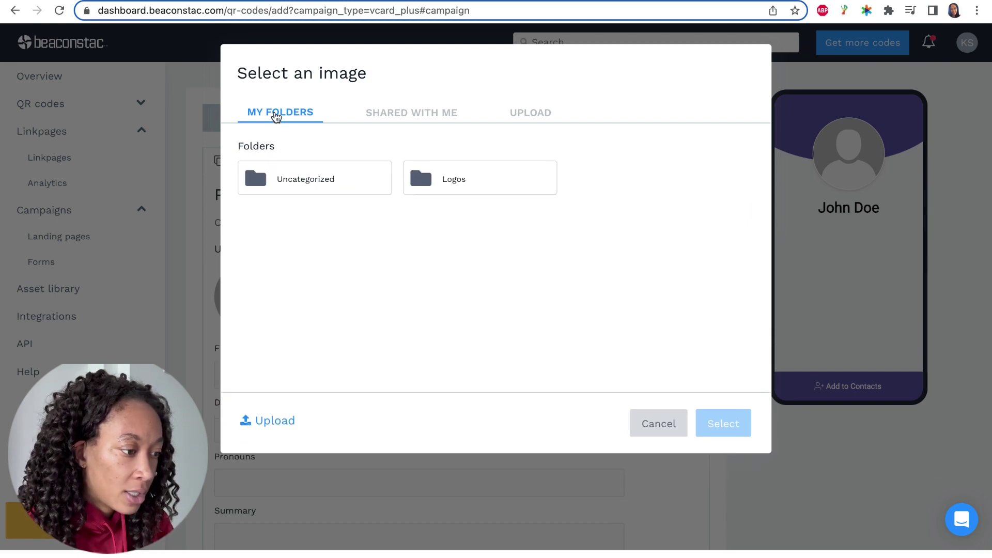
{"action": "left_click", "coordinate": [491, 190]}
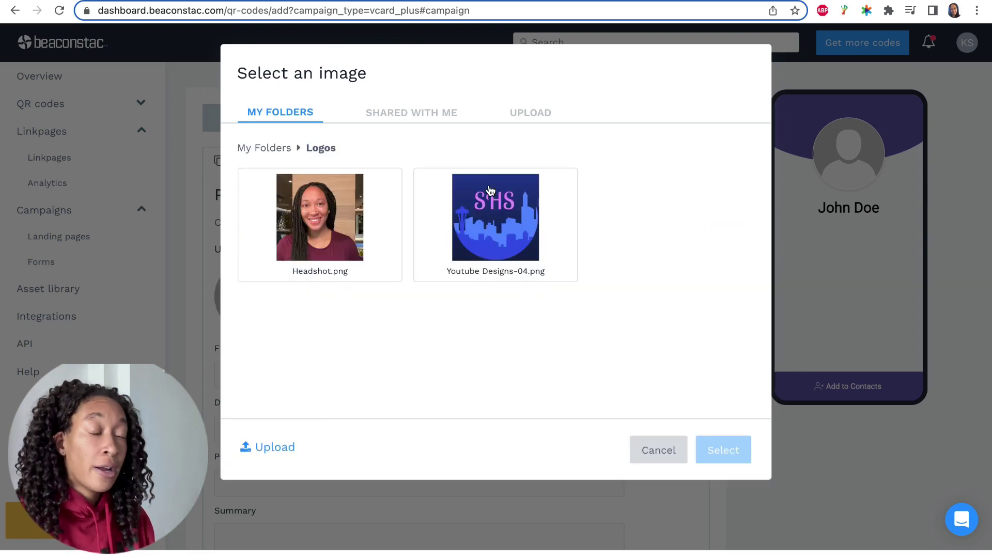
{"action": "left_click", "coordinate": [541, 114]}
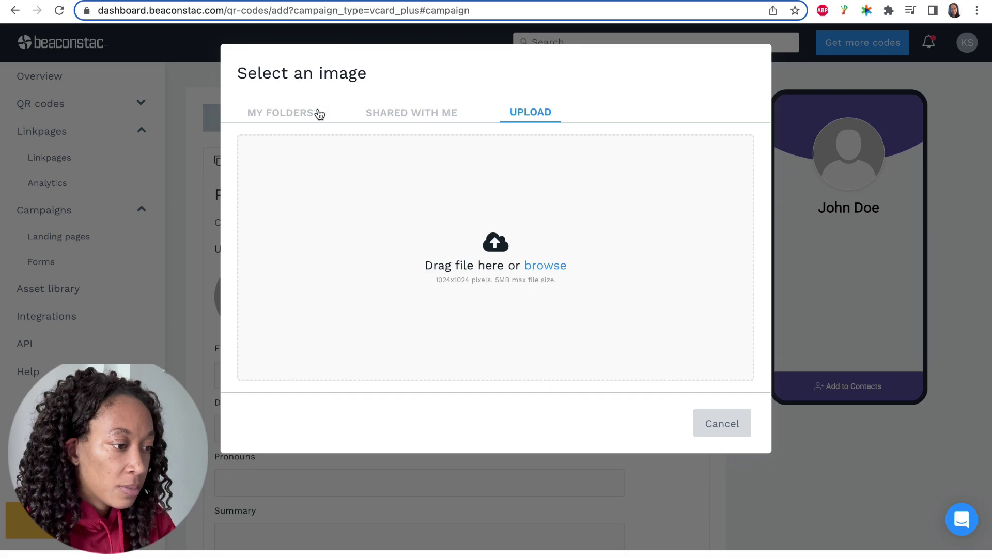
{"action": "left_click", "coordinate": [296, 115]}
{"action": "left_click", "coordinate": [455, 189]}
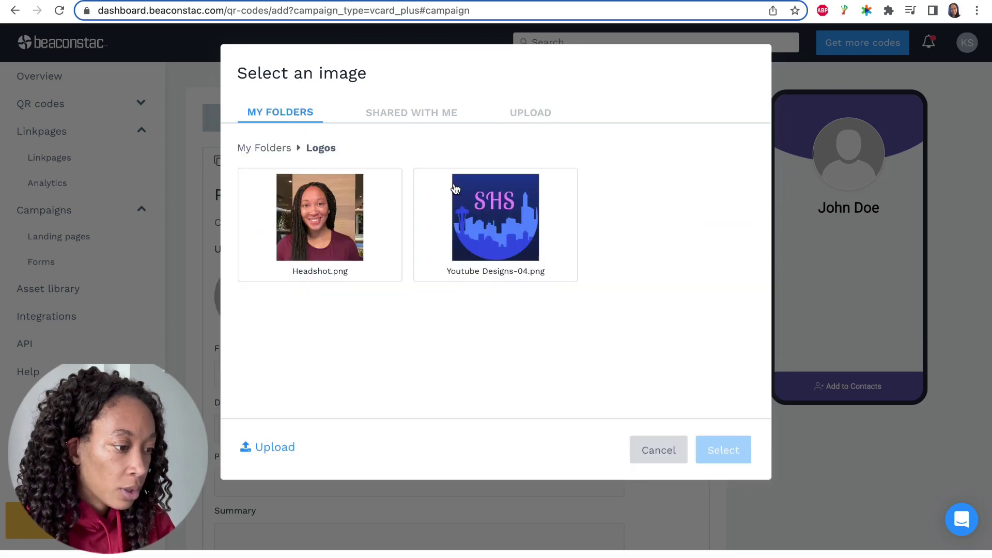
{"action": "left_click", "coordinate": [320, 220]}
{"action": "left_click", "coordinate": [734, 450]}
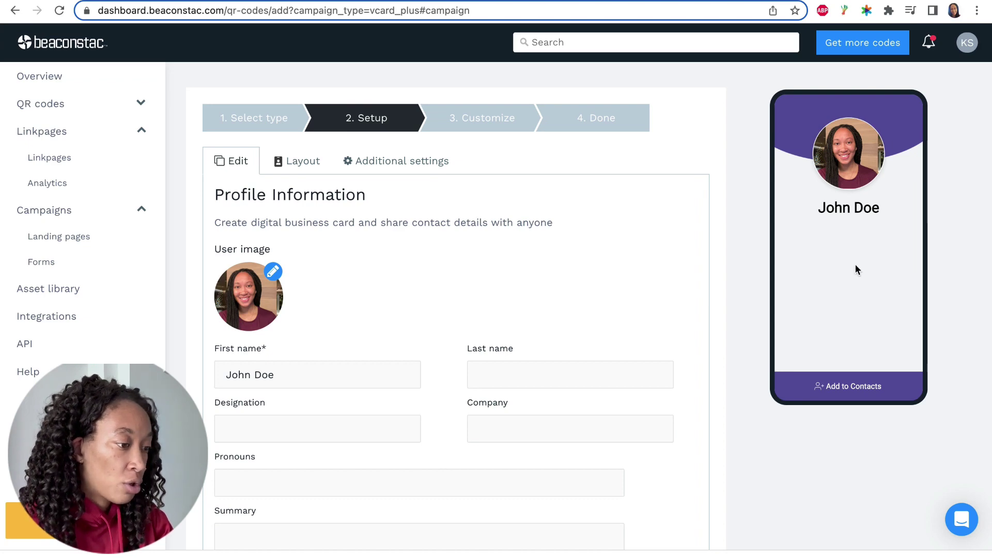
Enter the designation 'Remote Online Notary, Influencer & Mentor'.
{"action": "scroll", "coordinate": [556, 226], "scroll_direction": "down", "scroll_amount": 3}
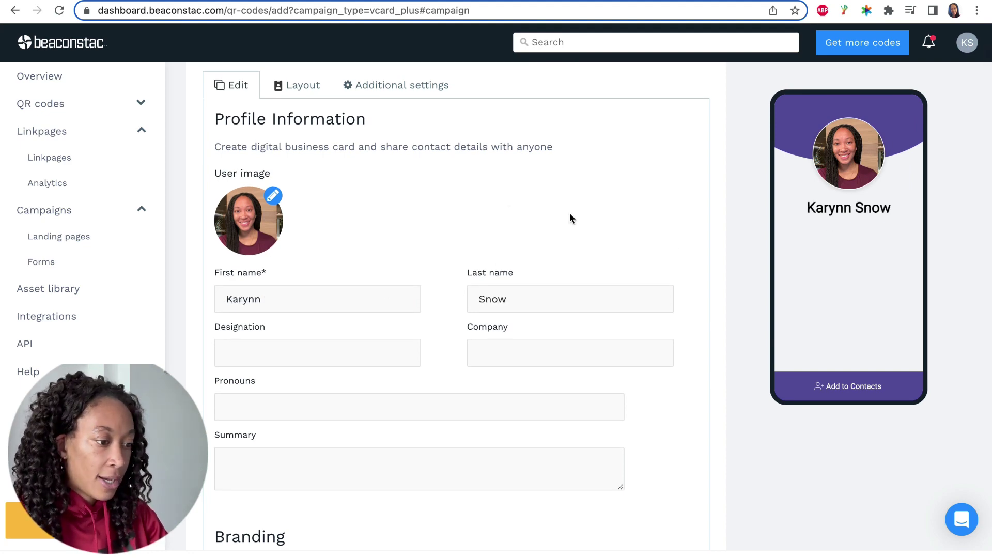
{"action": "scroll", "coordinate": [569, 212], "scroll_direction": "down", "scroll_amount": 2}
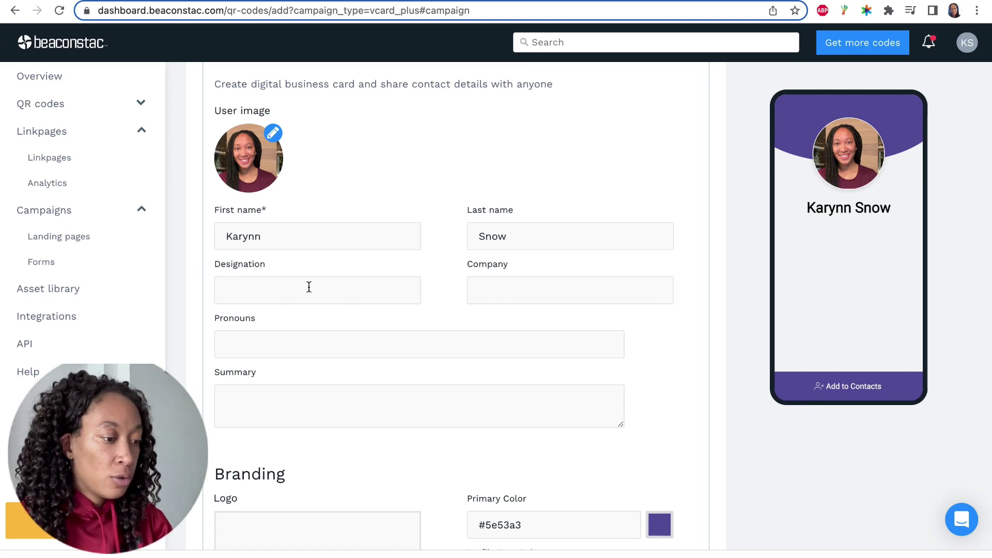
{"action": "left_click", "coordinate": [308, 288]}
{"action": "type", "text": "Remonte"}
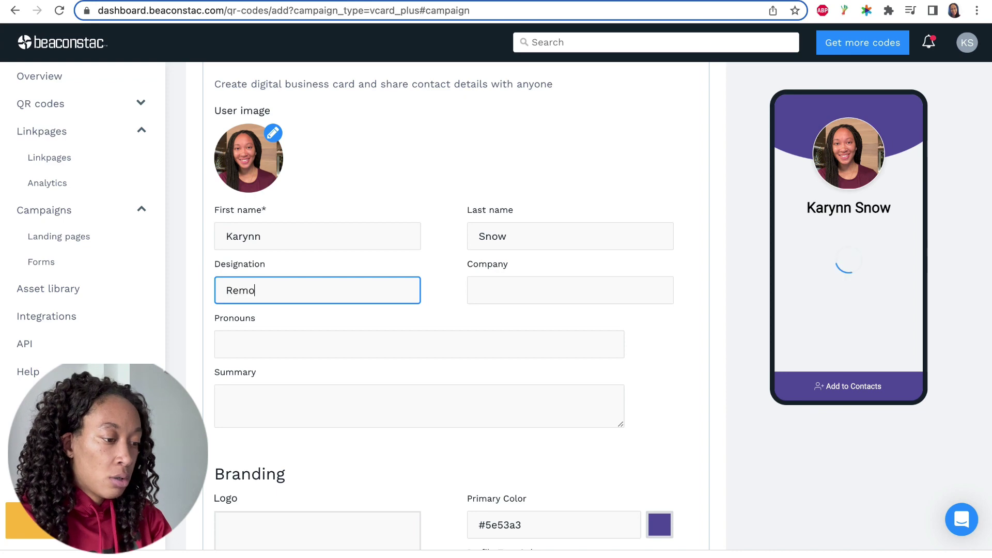
{"action": "key", "text": "BackSpace"}
{"action": "key", "text": "BackSpace"}
{"action": "key", "text": "BackSpace"}
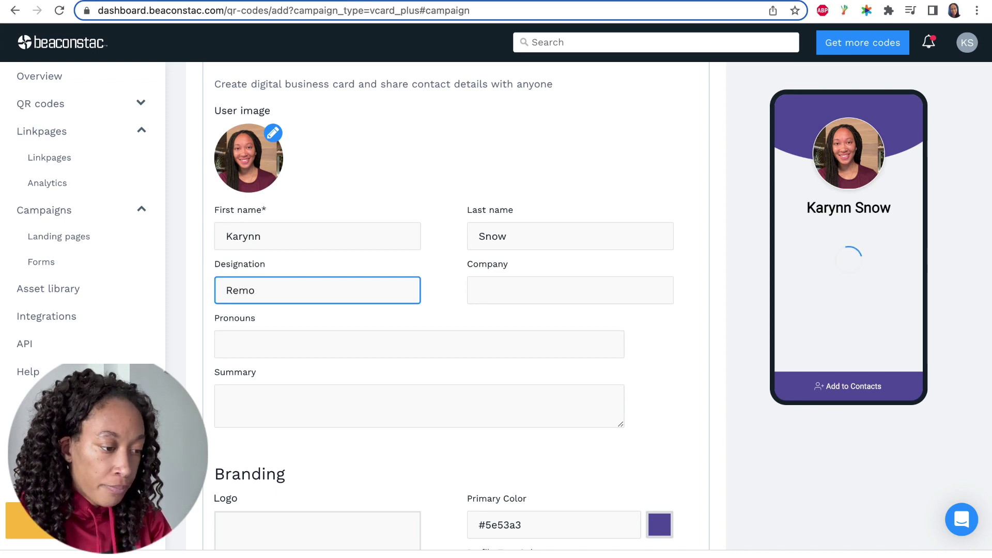
{"action": "type", "text": "te"}
{"action": "key", "text": "BackSpace"}
{"action": "key", "text": "BackSpace"}
{"action": "type", "text": "te"}
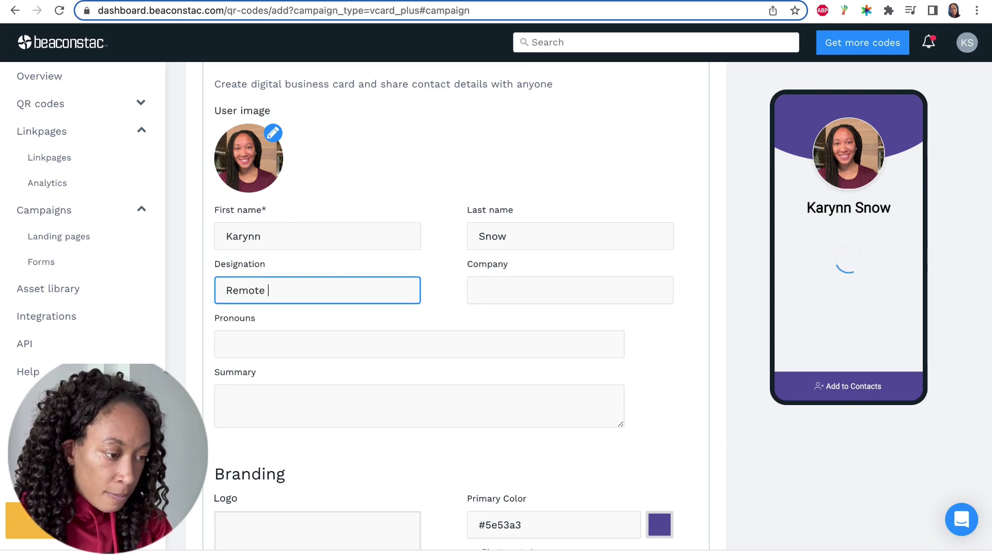
{"action": "type", "text": " Online Notary"}
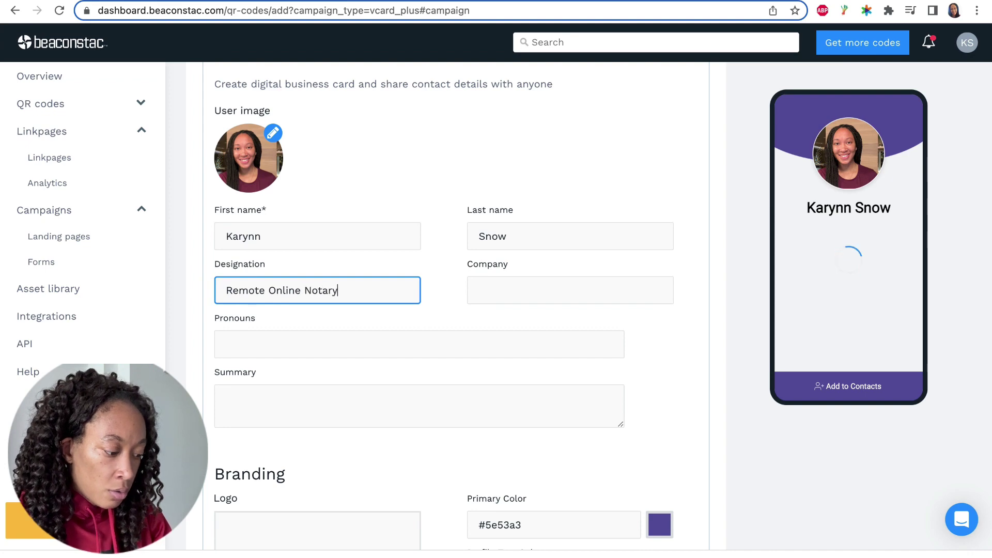
{"action": "type", "text": ", Influencer,"}
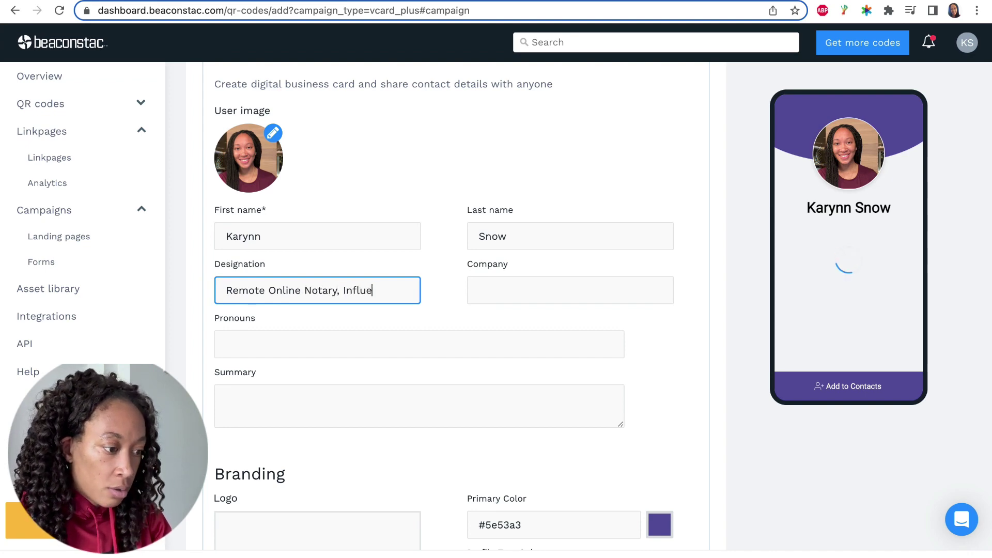
{"action": "key", "text": "BackSpace"}
{"action": "key", "text": "BackSpace"}
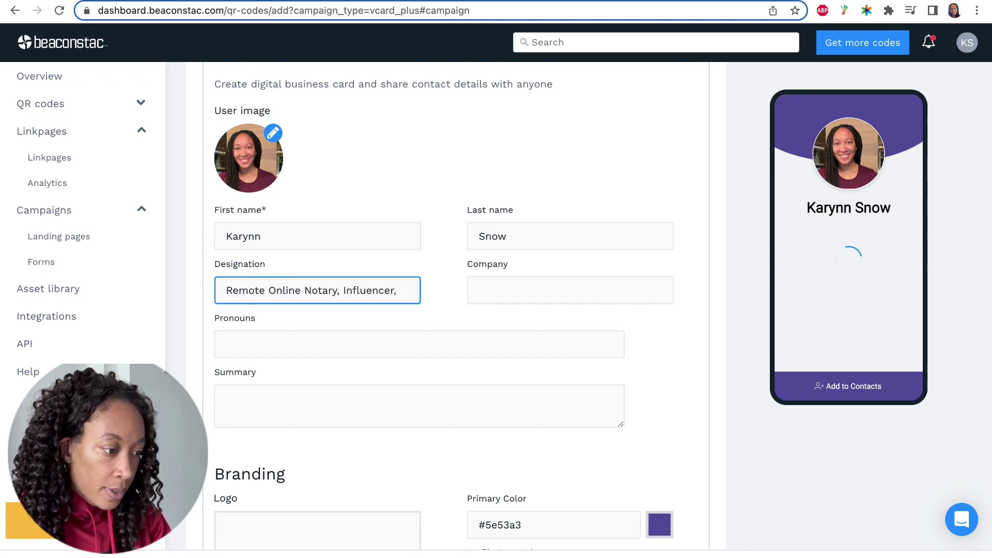
{"action": "type", "text": "& Mentor"}
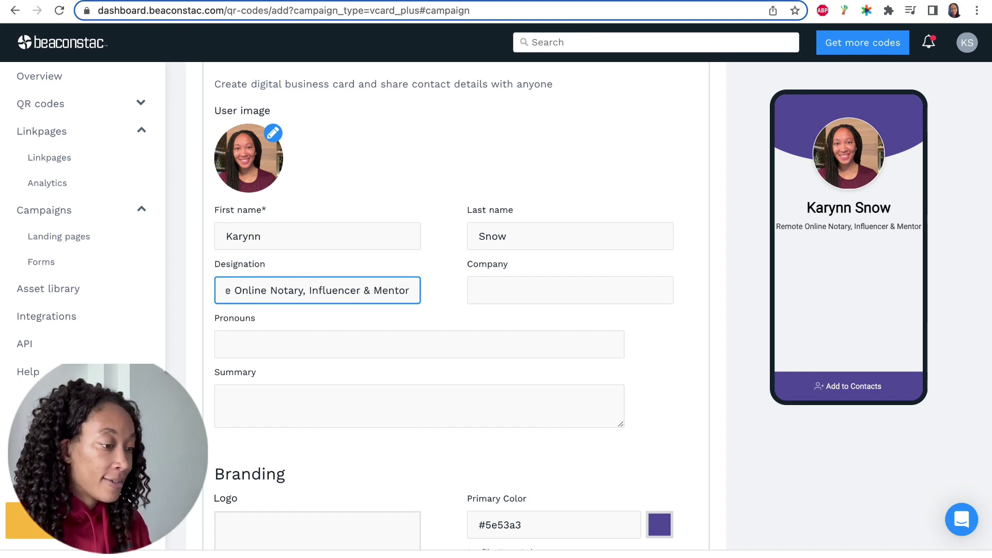
Enter 'Side Hustle Seattle' as the company name.
{"action": "left_click", "coordinate": [541, 294]}
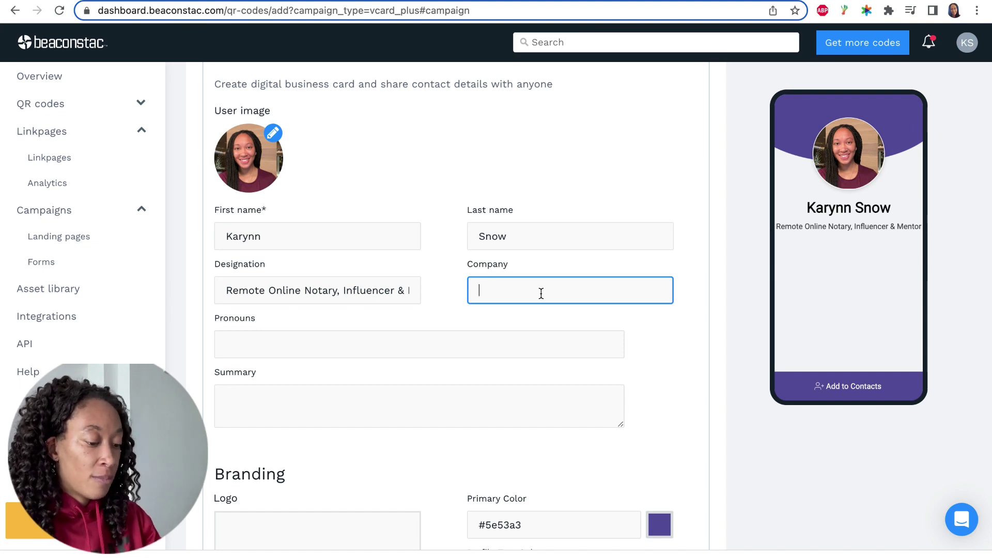
{"action": "type", "text": "Side Hus"}
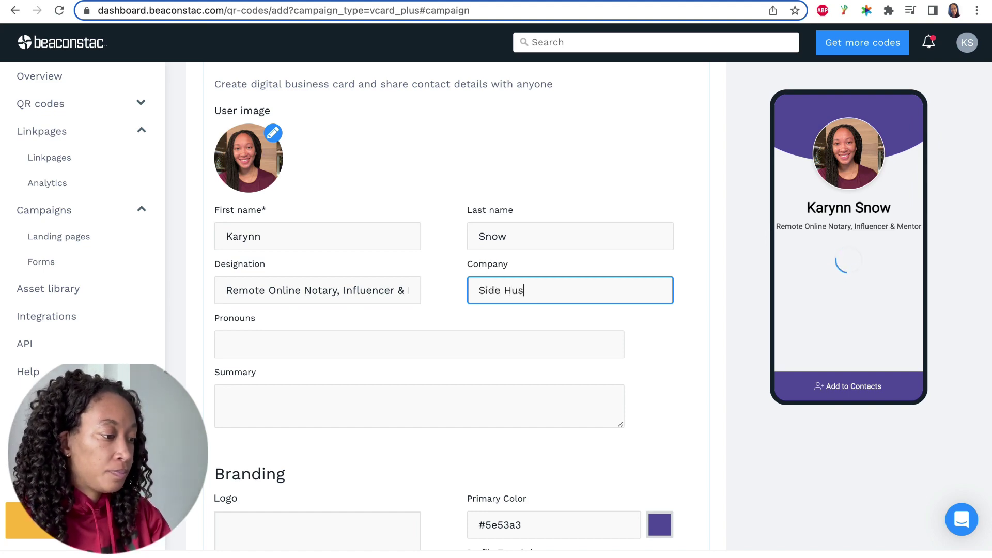
{"action": "type", "text": "tle Seaatt"}
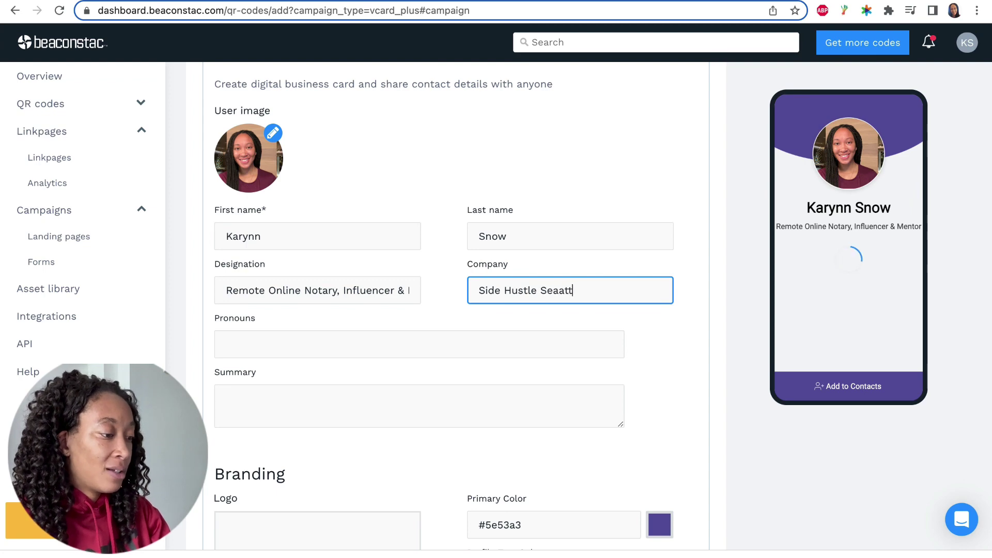
{"action": "key", "text": "BackSpace"}
{"action": "key", "text": "BackSpace"}
{"action": "key", "text": "BackSpace"}
{"action": "type", "text": "ttle"}
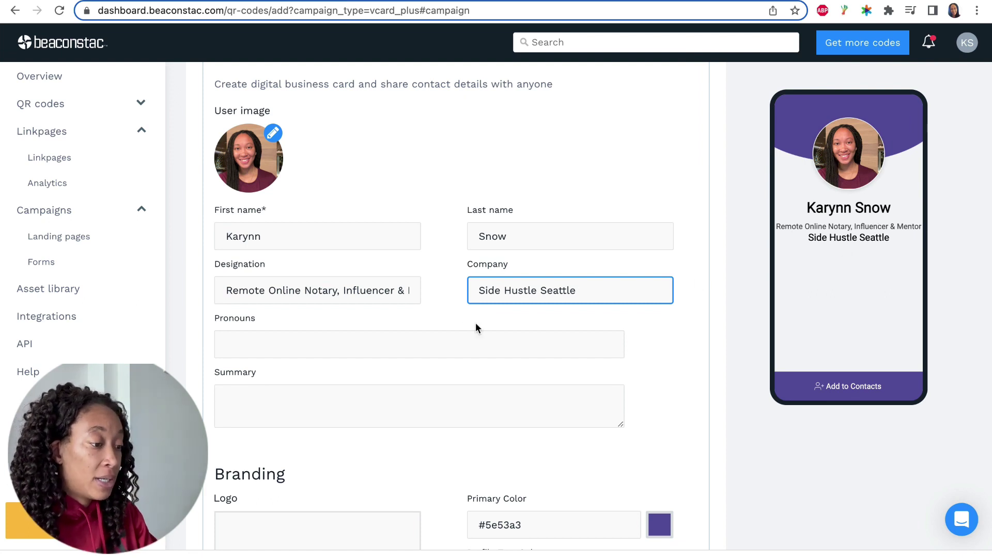
{"action": "left_click", "coordinate": [411, 344]}
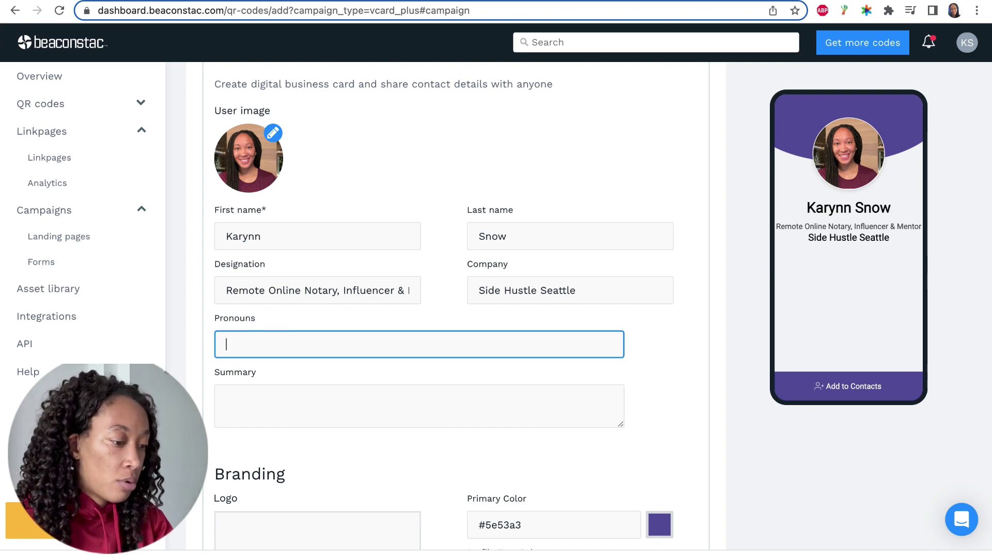
{"action": "type", "text": "She/Her"}
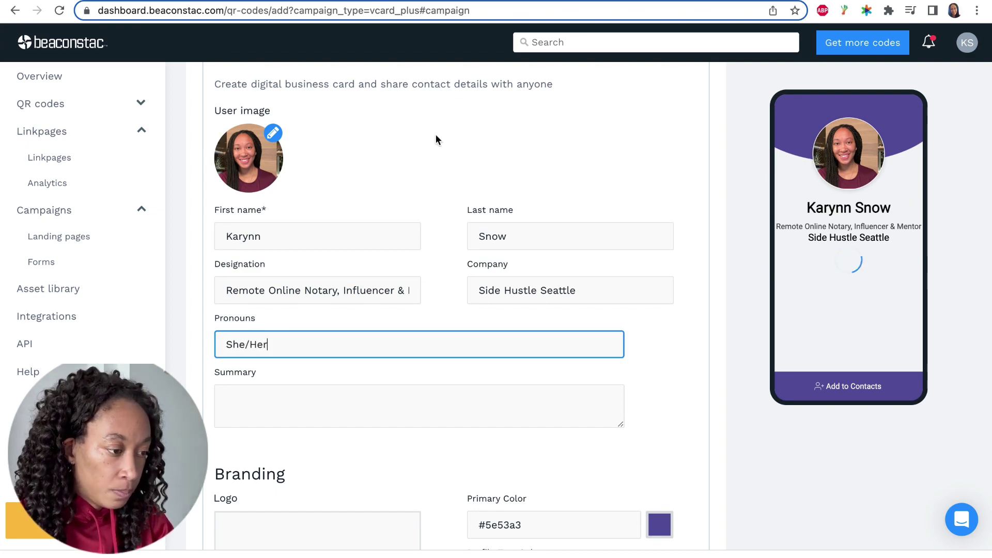
{"action": "scroll", "coordinate": [526, 188], "scroll_direction": "down", "scroll_amount": 1}
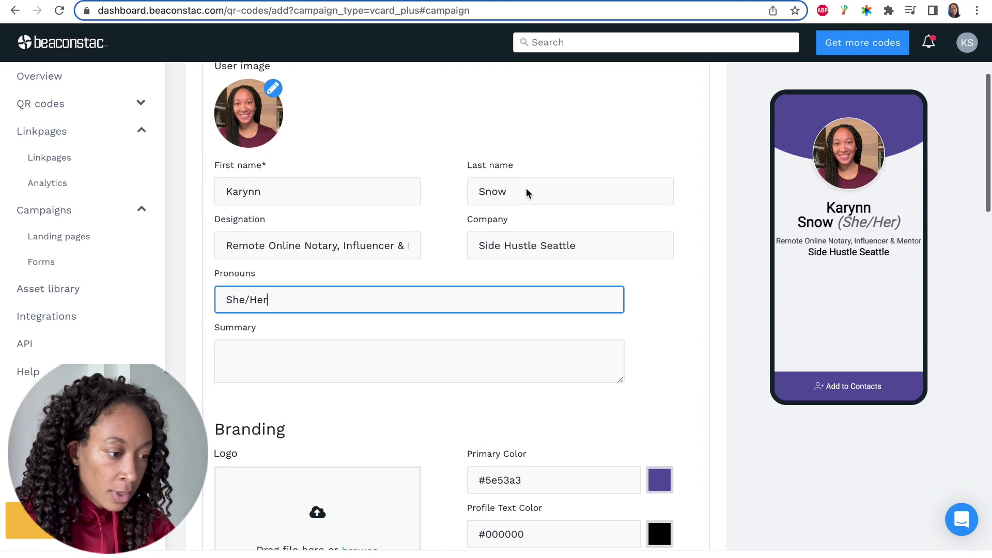
{"action": "scroll", "coordinate": [526, 188], "scroll_direction": "down", "scroll_amount": 1}
{"action": "left_click", "coordinate": [318, 307]}
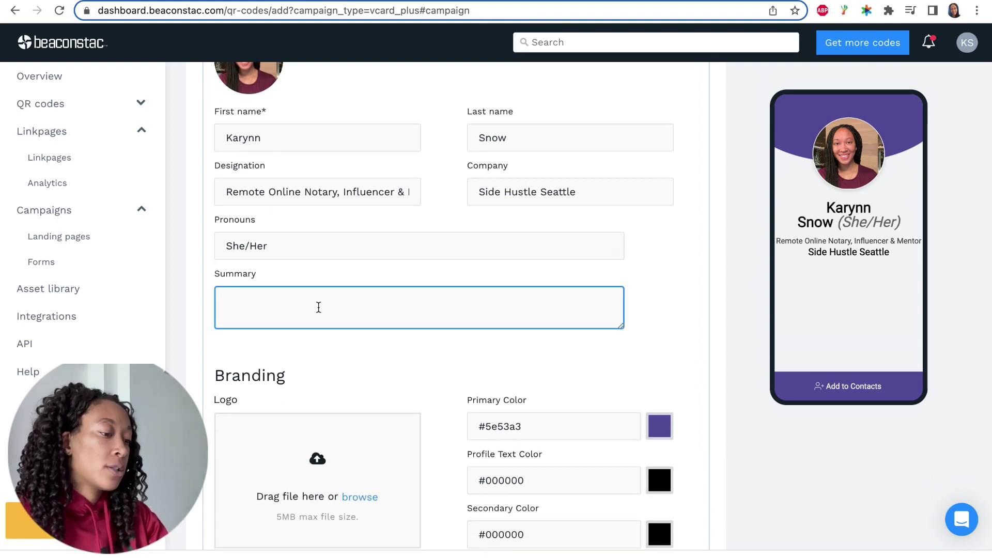
{"action": "type", "text": "netwo"}
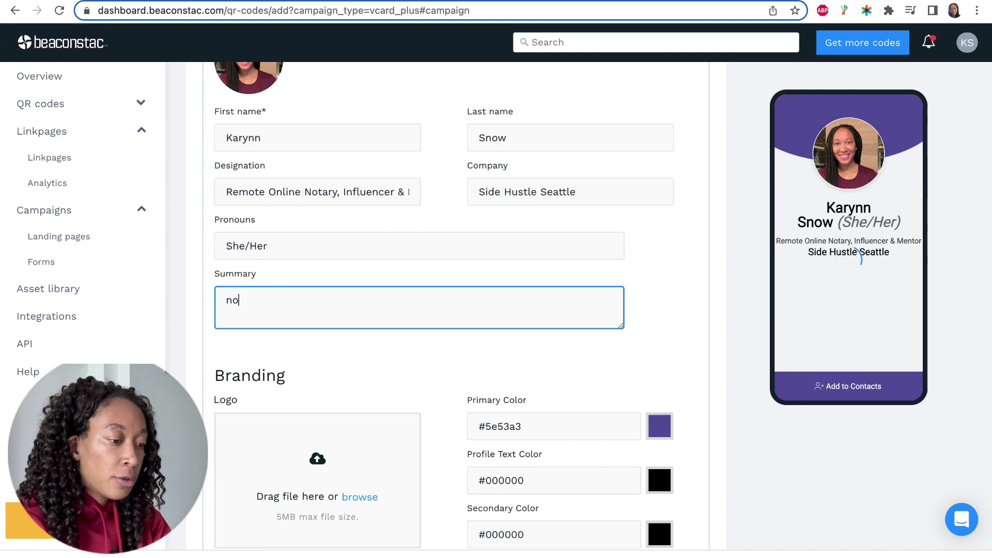
{"action": "key", "text": "BackSpace"}
{"action": "key", "text": "BackSpace"}
{"action": "key", "text": "BackSpace"}
{"action": "key", "text": "BackSpace"}
{"action": "key", "text": "BackSpace"}
{"action": "type", "text": "N"}
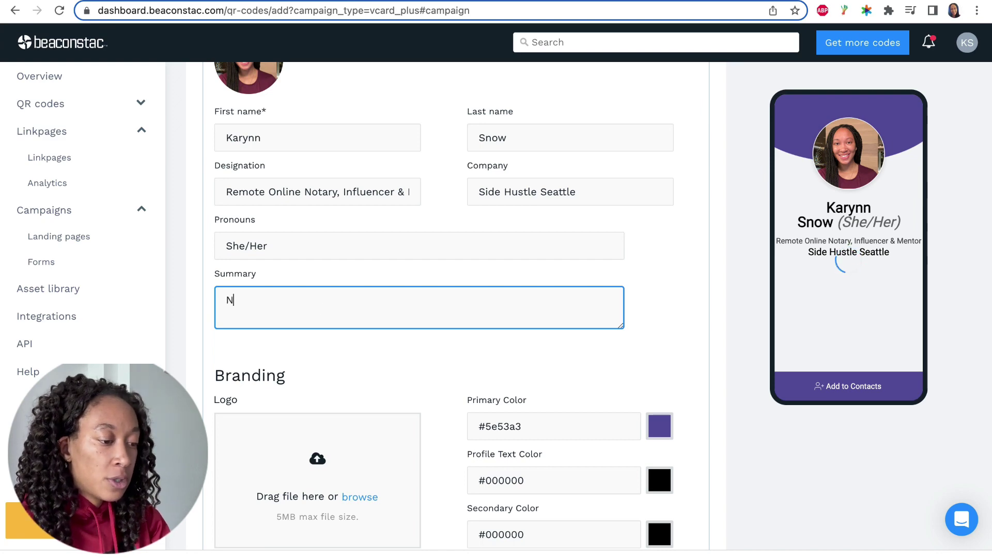
{"action": "type", "text": "otary w/ "}
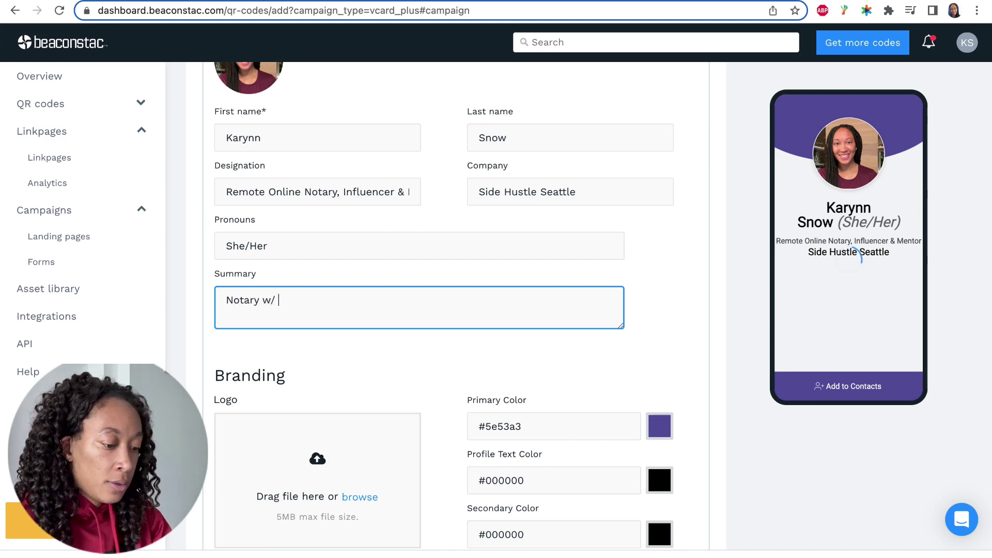
{"action": "type", "text": "10 years of experience"}
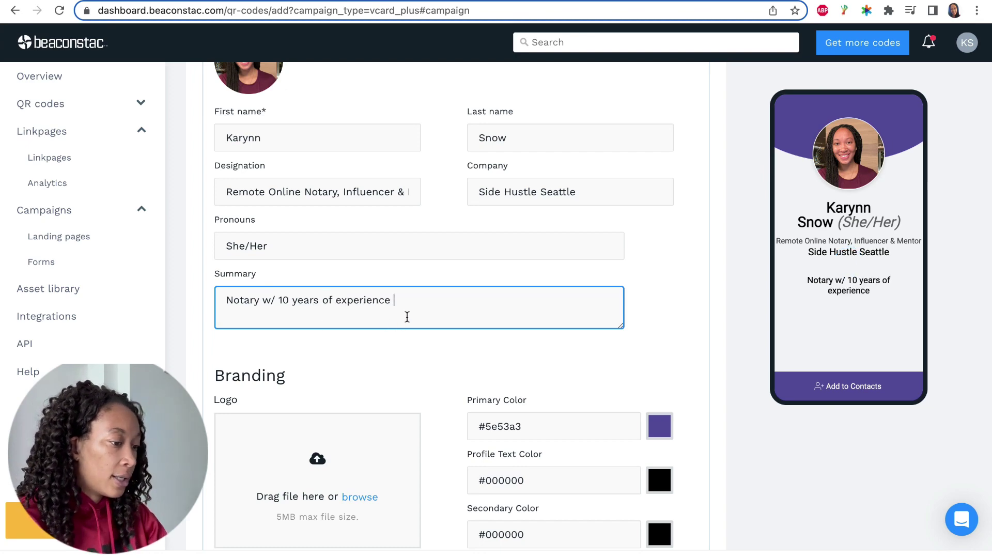
{"action": "key", "text": "ctrl+a"}
{"action": "key", "text": "BackSpace"}
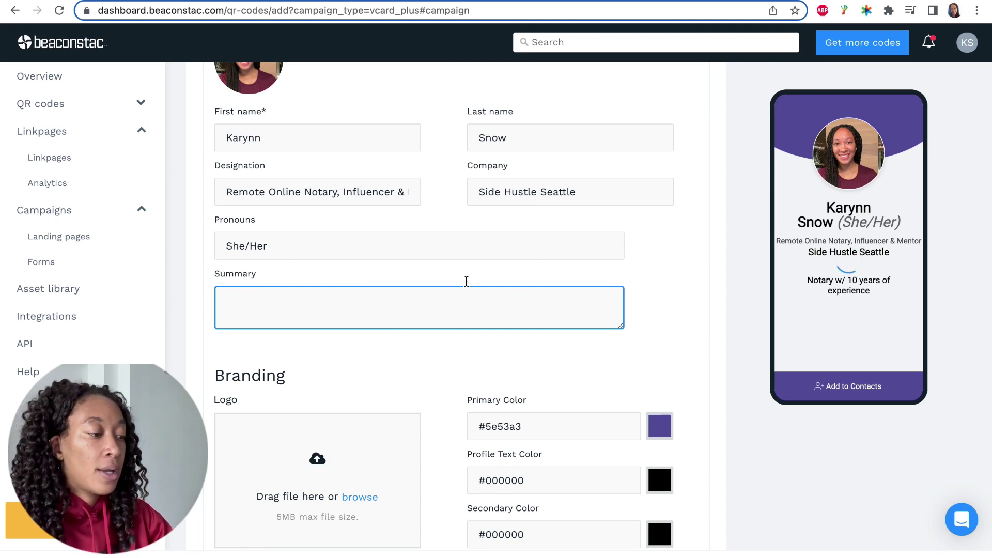
{"action": "left_click", "coordinate": [701, 290]}
Set Youtube Designs-04.png, the SHS skyline logo from the Logos folder, as the branding logo.
{"action": "scroll", "coordinate": [702, 290], "scroll_direction": "up", "scroll_amount": 1}
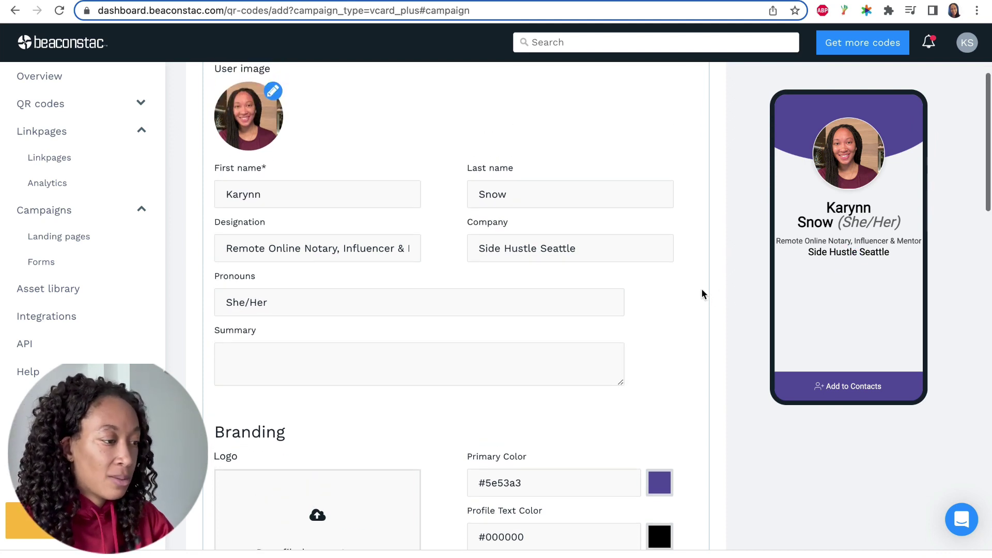
{"action": "scroll", "coordinate": [702, 290], "scroll_direction": "up", "scroll_amount": 1}
{"action": "scroll", "coordinate": [701, 290], "scroll_direction": "down", "scroll_amount": 4}
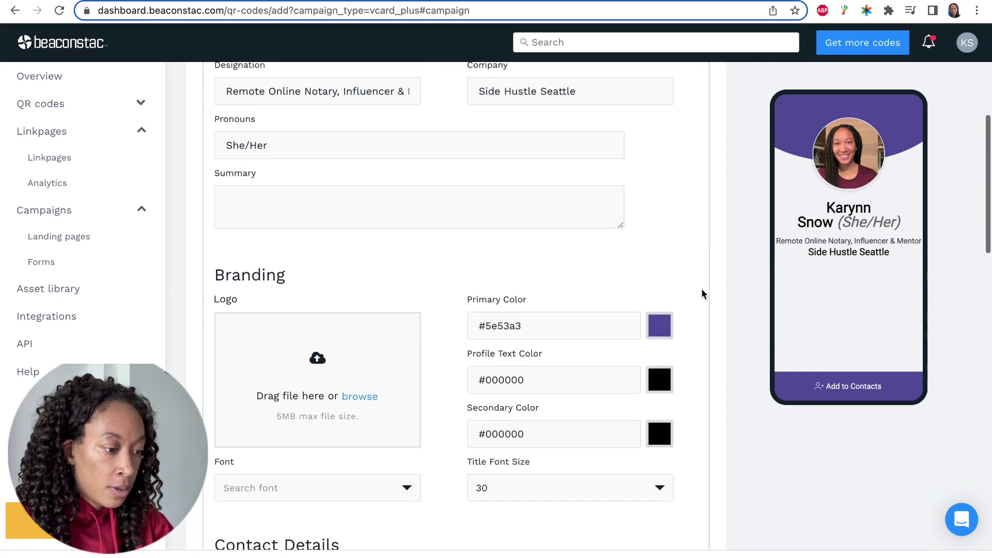
{"action": "scroll", "coordinate": [702, 289], "scroll_direction": "down", "scroll_amount": 2}
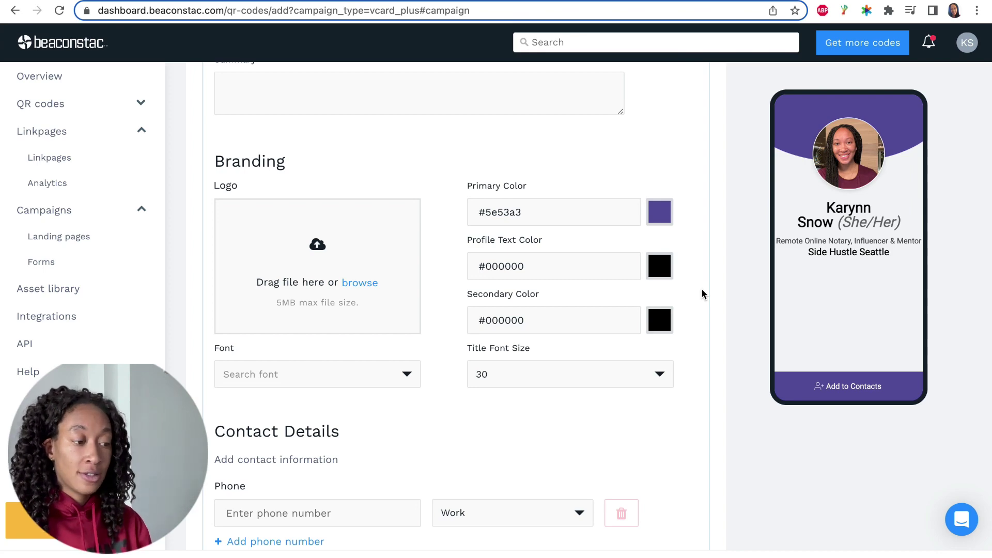
{"action": "left_click", "coordinate": [375, 291]}
{"action": "left_click", "coordinate": [483, 179]}
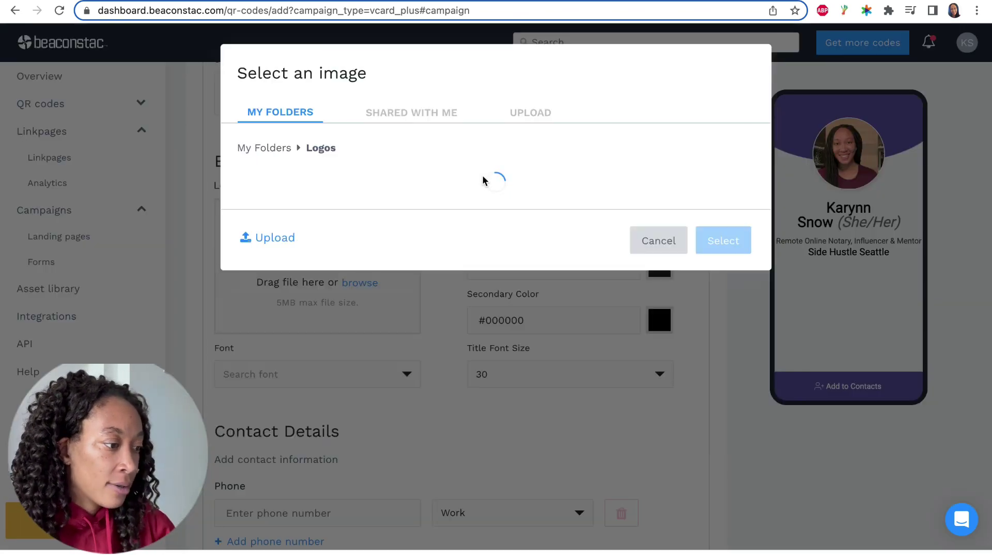
{"action": "left_click", "coordinate": [484, 235]}
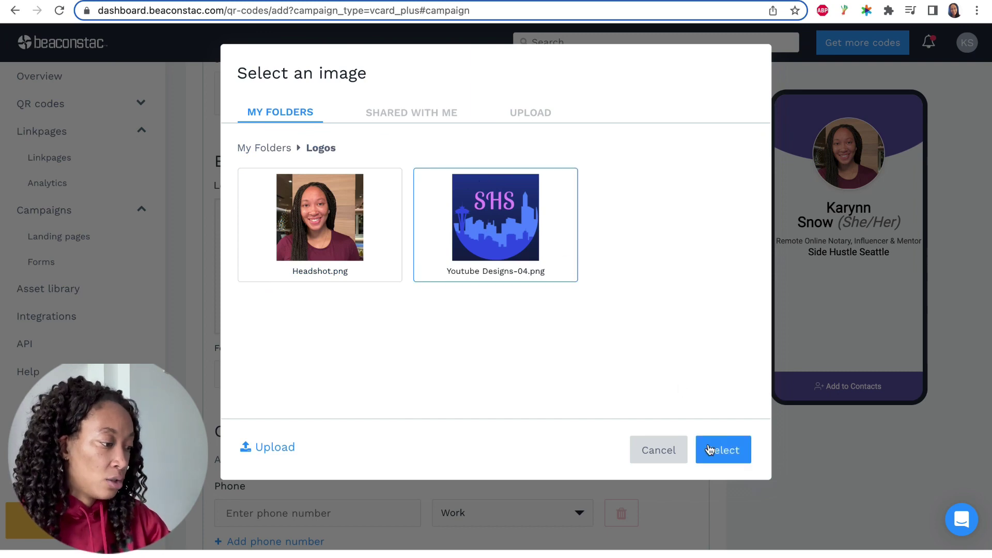
{"action": "left_click", "coordinate": [732, 458]}
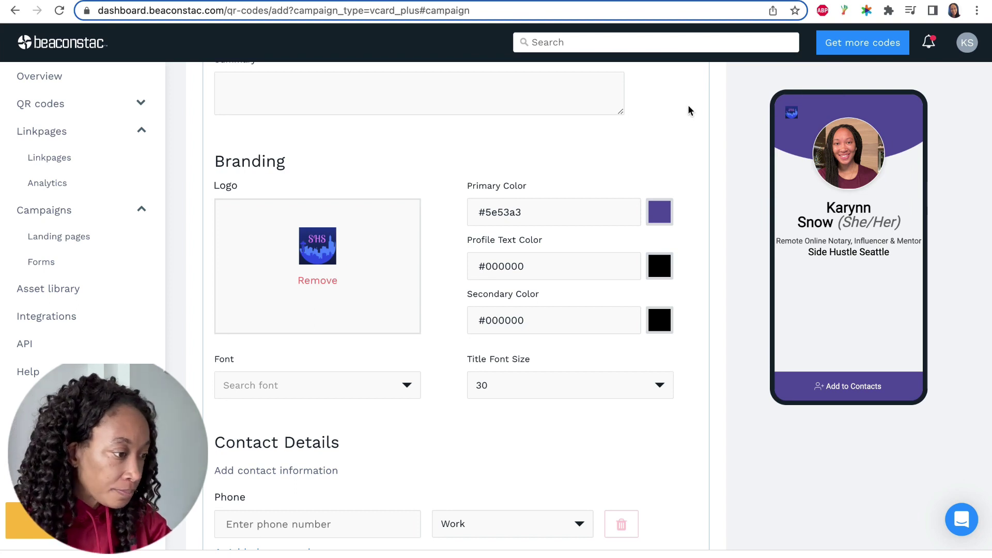
{"action": "scroll", "coordinate": [594, 140], "scroll_direction": "down", "scroll_amount": 2}
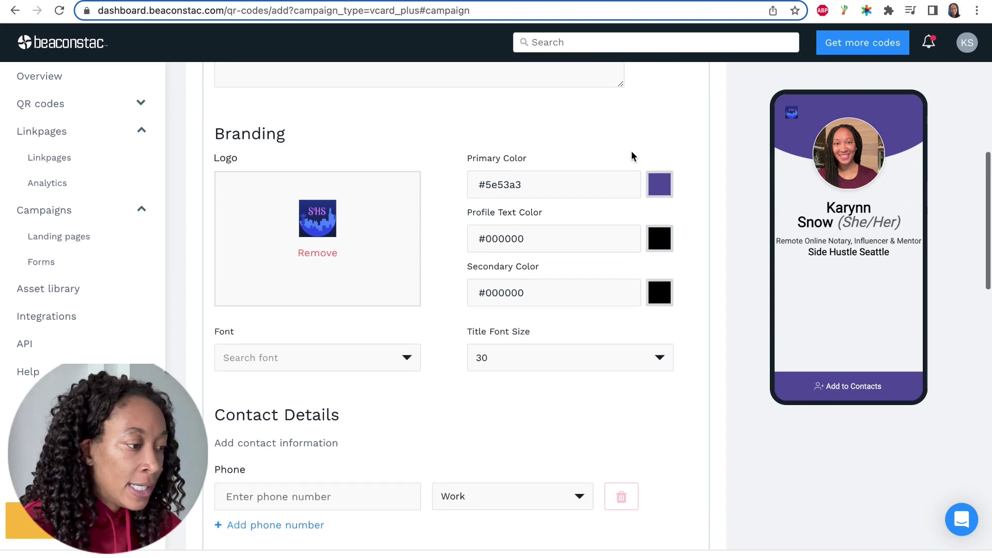
Shift the primary colour's hue from #5e53a3 to #7953a3.
{"action": "left_click", "coordinate": [659, 187]}
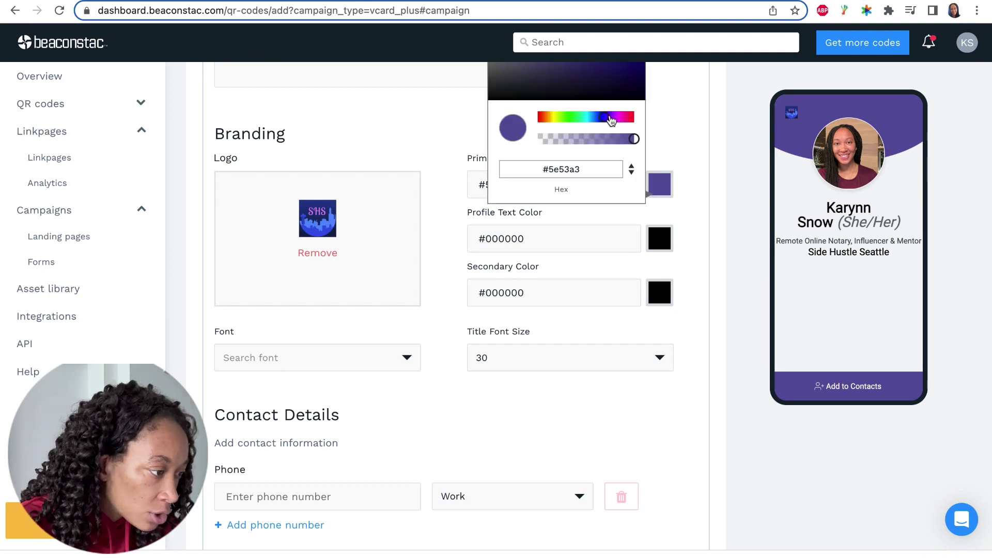
{"action": "left_click", "coordinate": [611, 119]}
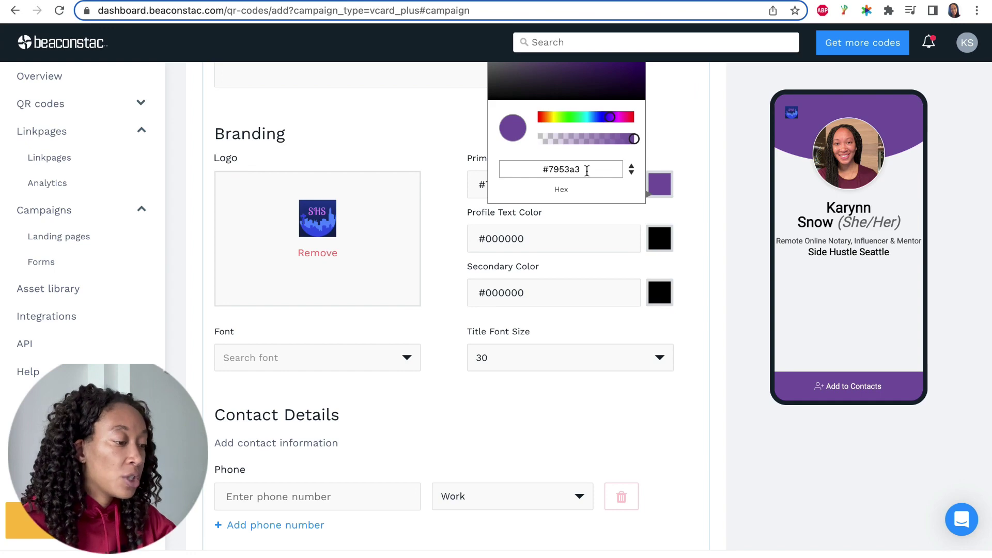
{"action": "left_click", "coordinate": [672, 131]}
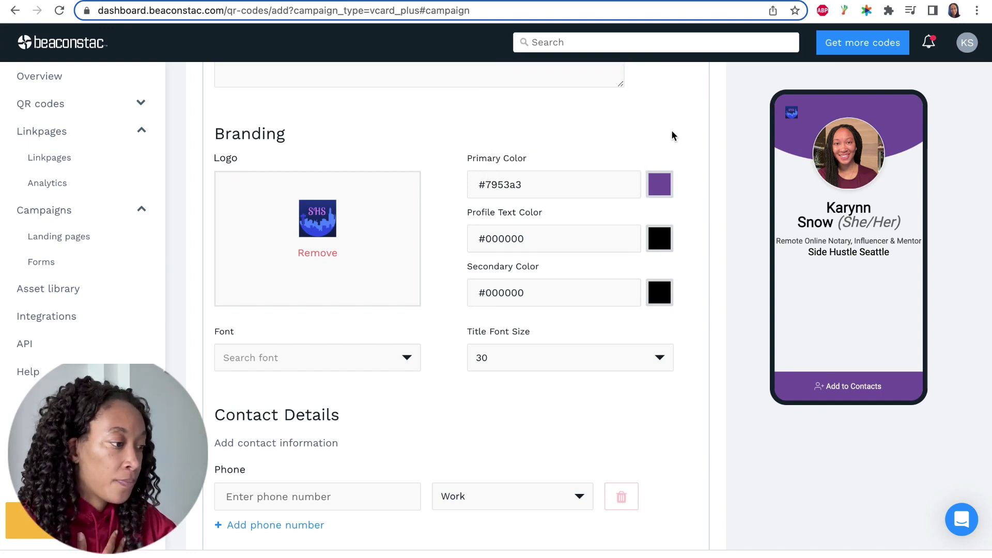
{"action": "scroll", "coordinate": [671, 129], "scroll_direction": "down", "scroll_amount": 1}
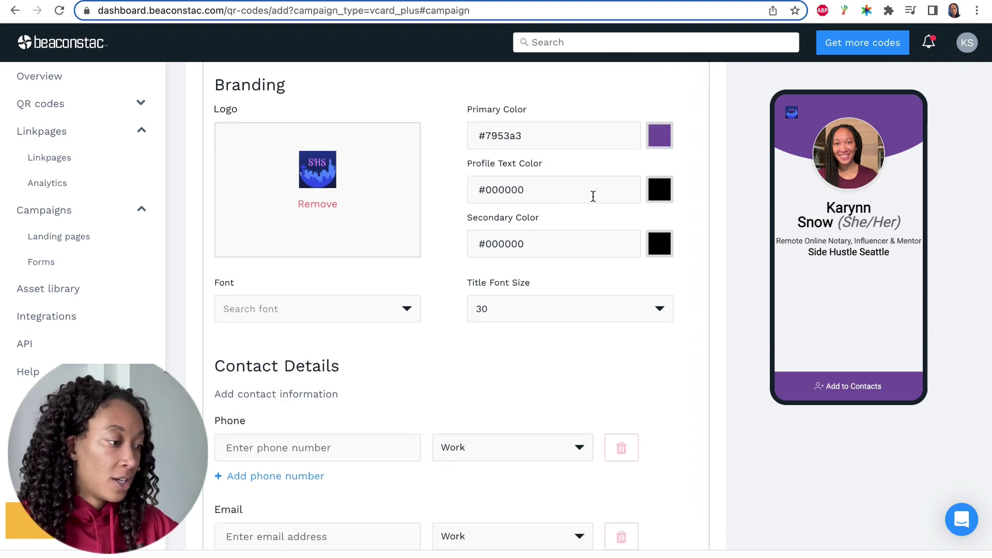
{"action": "scroll", "coordinate": [593, 196], "scroll_direction": "down", "scroll_amount": 1}
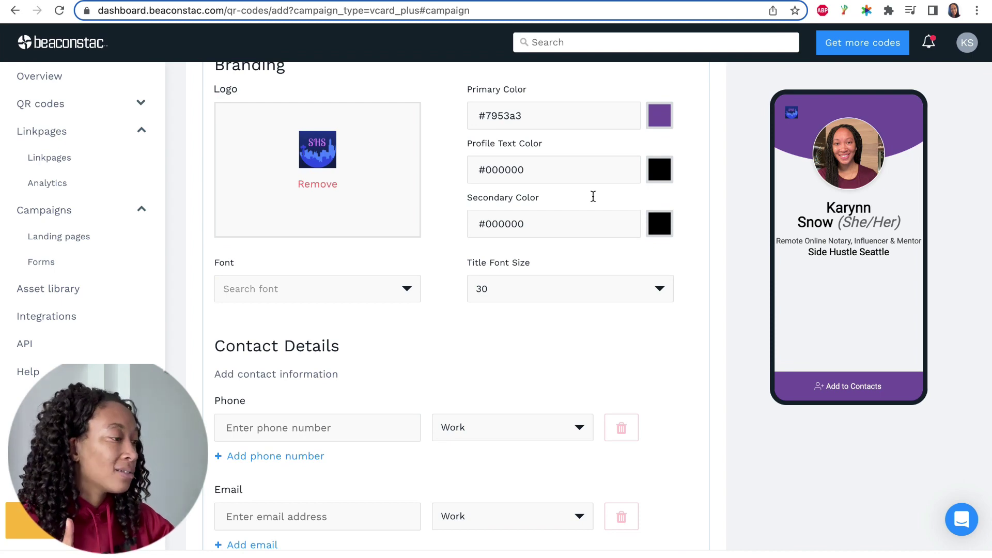
Set the Title Font Size to 26.
{"action": "left_click", "coordinate": [662, 292]}
{"action": "left_click", "coordinate": [507, 426]}
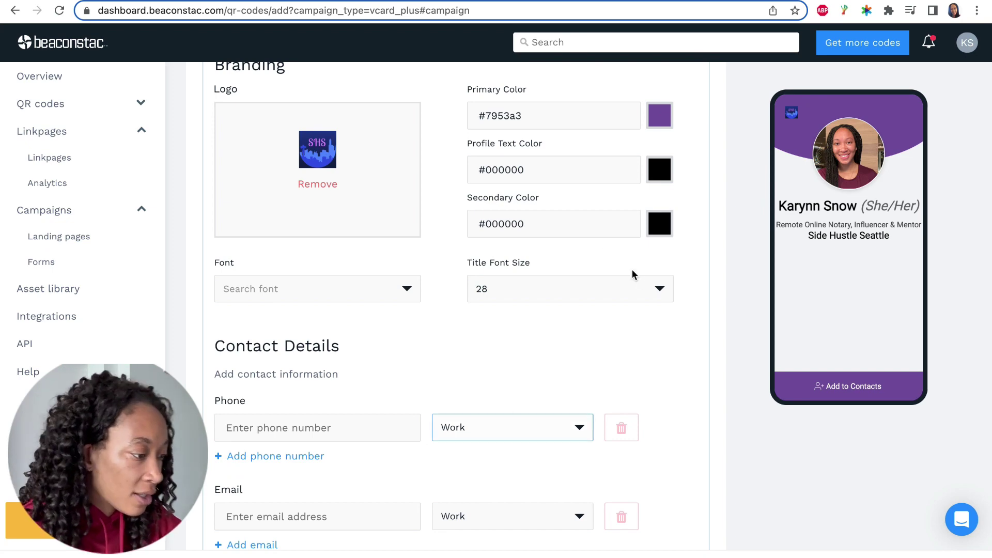
{"action": "left_click", "coordinate": [656, 288]}
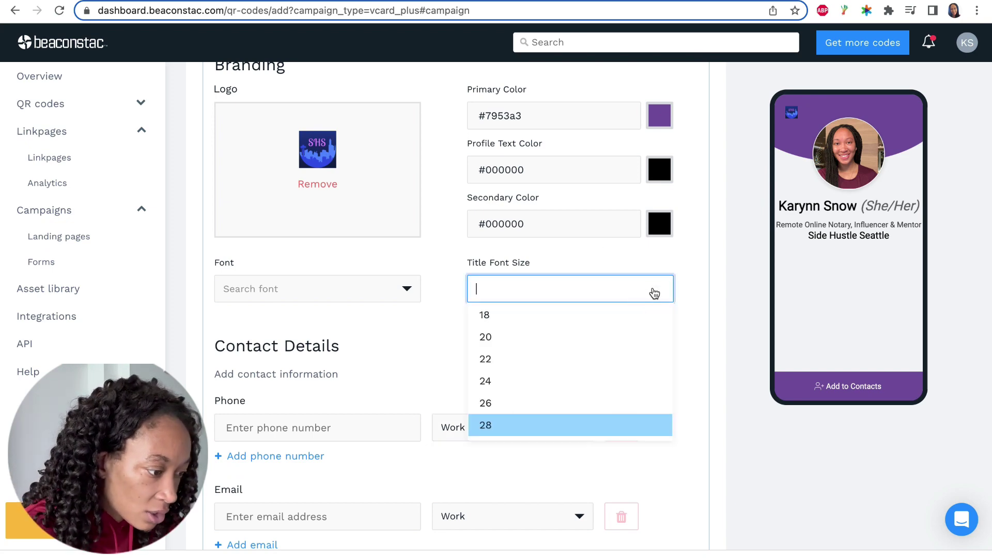
{"action": "left_click", "coordinate": [543, 402]}
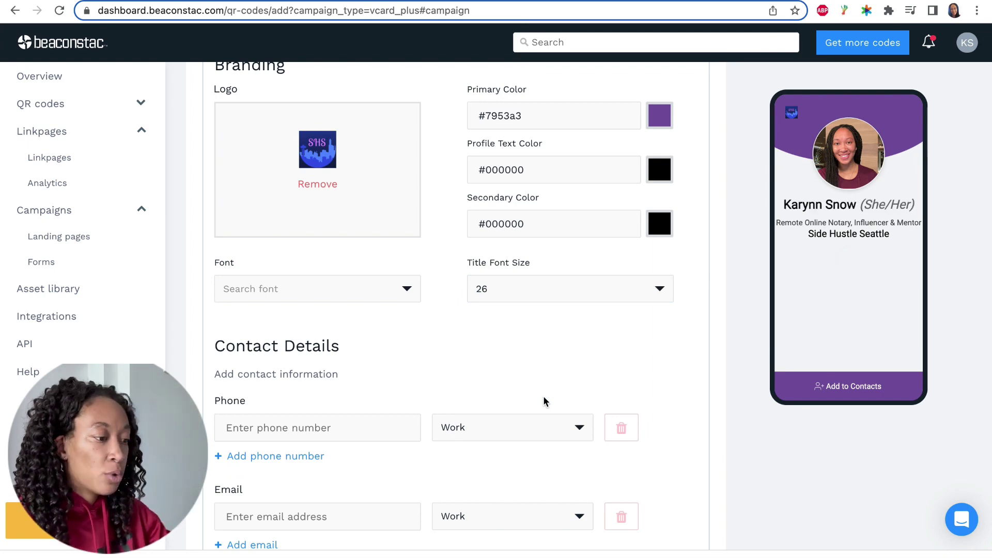
Change the card font to Source Sans Pro.
{"action": "left_click", "coordinate": [404, 295]}
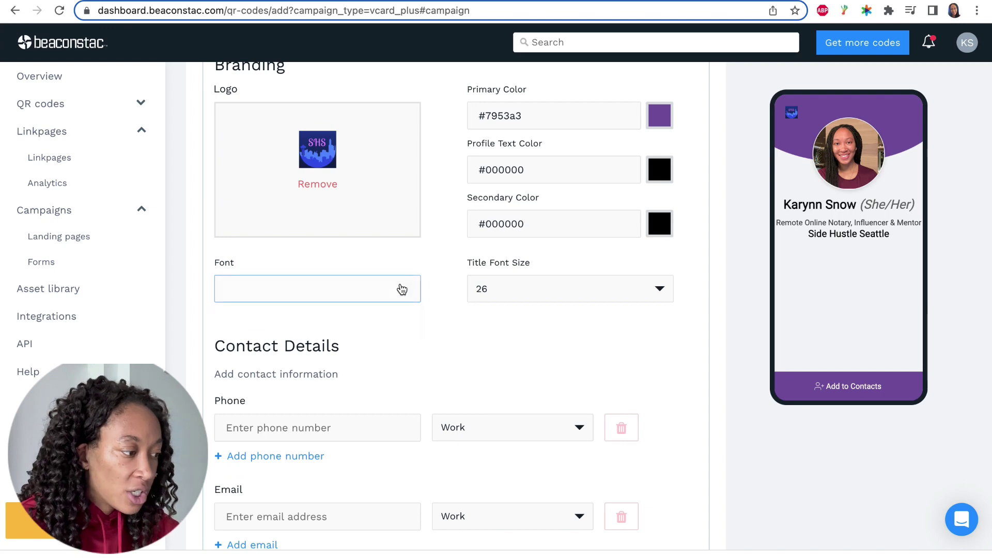
{"action": "scroll", "coordinate": [324, 370], "scroll_direction": "down", "scroll_amount": 1}
{"action": "scroll", "coordinate": [325, 370], "scroll_direction": "down", "scroll_amount": 3}
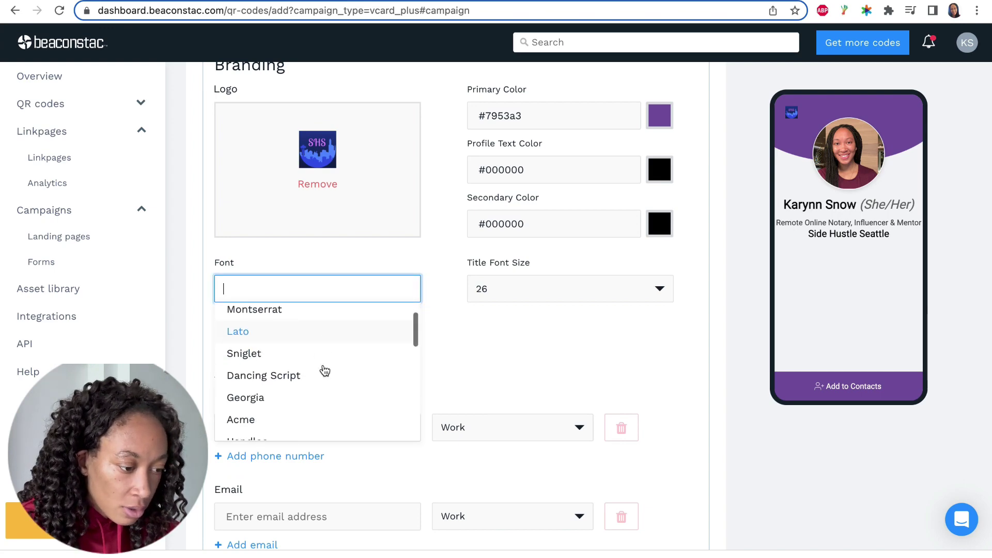
{"action": "scroll", "coordinate": [325, 370], "scroll_direction": "down", "scroll_amount": 6}
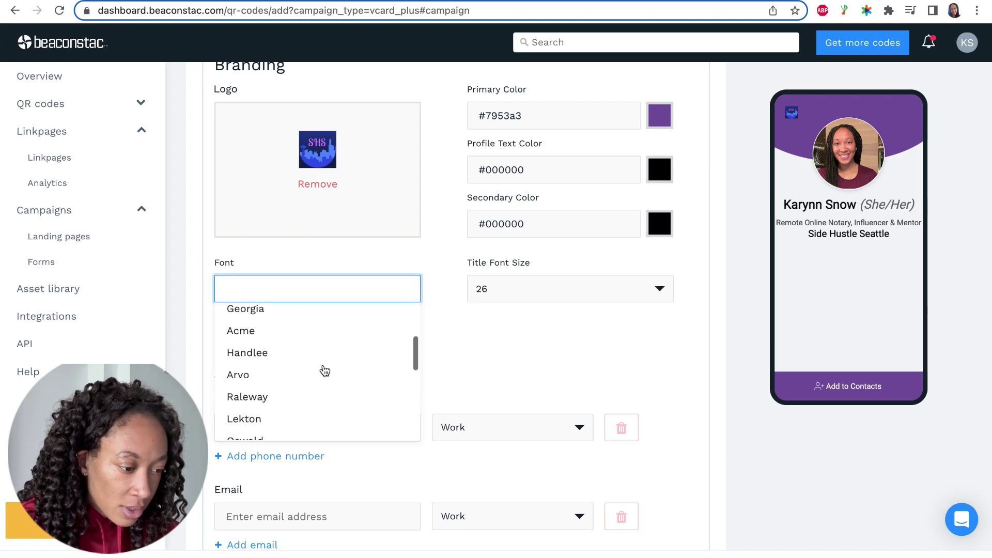
{"action": "scroll", "coordinate": [324, 371], "scroll_direction": "up", "scroll_amount": 6}
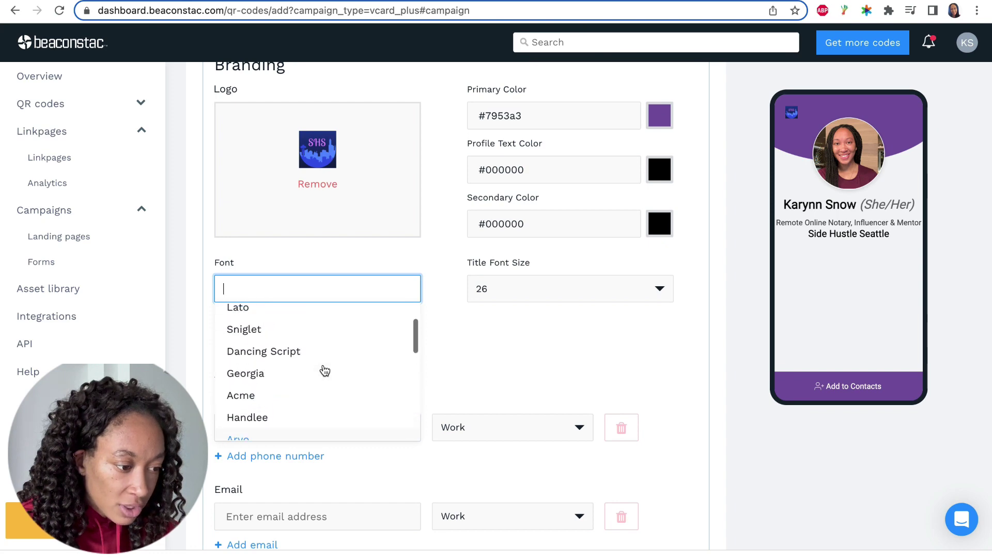
{"action": "scroll", "coordinate": [324, 371], "scroll_direction": "down", "scroll_amount": 5}
{"action": "scroll", "coordinate": [325, 370], "scroll_direction": "down", "scroll_amount": 3}
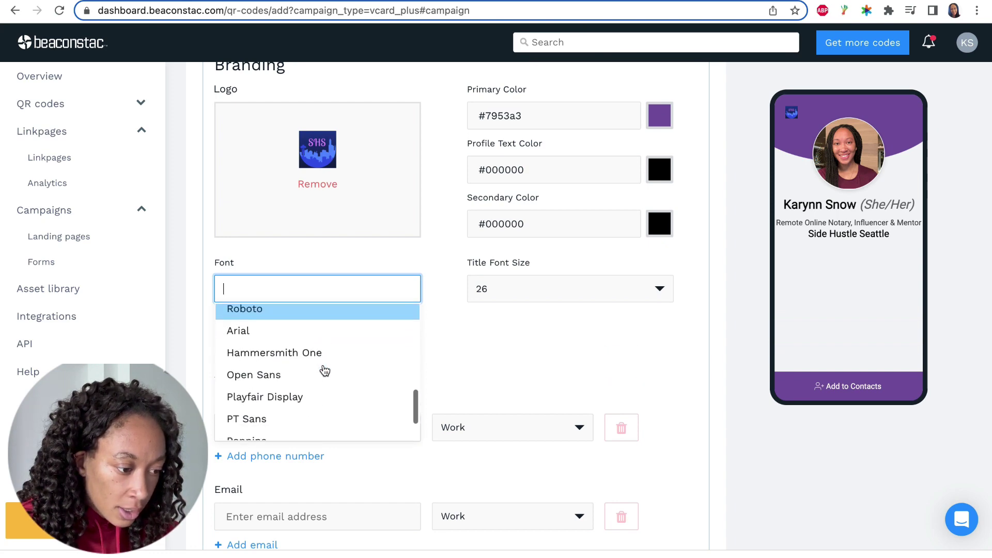
{"action": "left_click", "coordinate": [287, 358]}
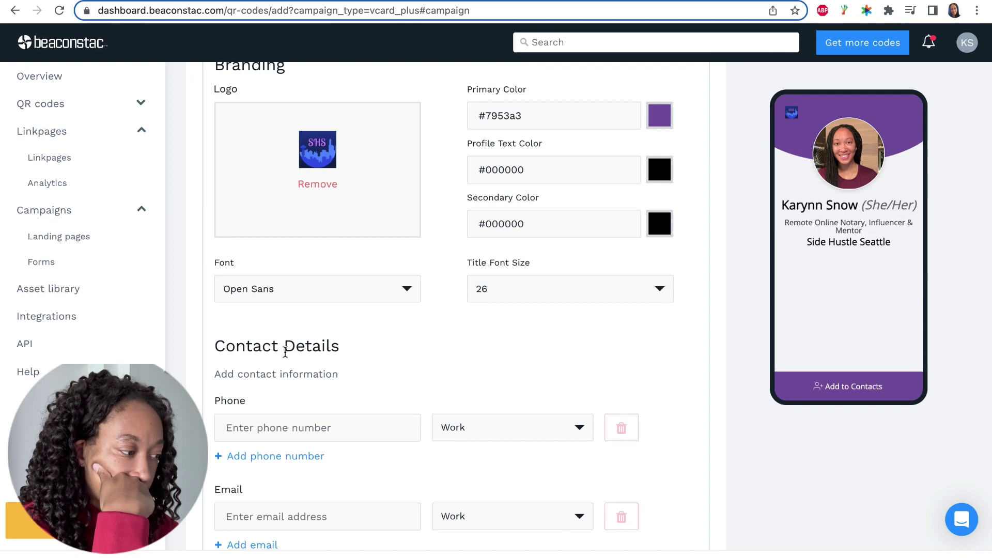
{"action": "left_click", "coordinate": [329, 291]}
{"action": "scroll", "coordinate": [305, 380], "scroll_direction": "down", "scroll_amount": 2}
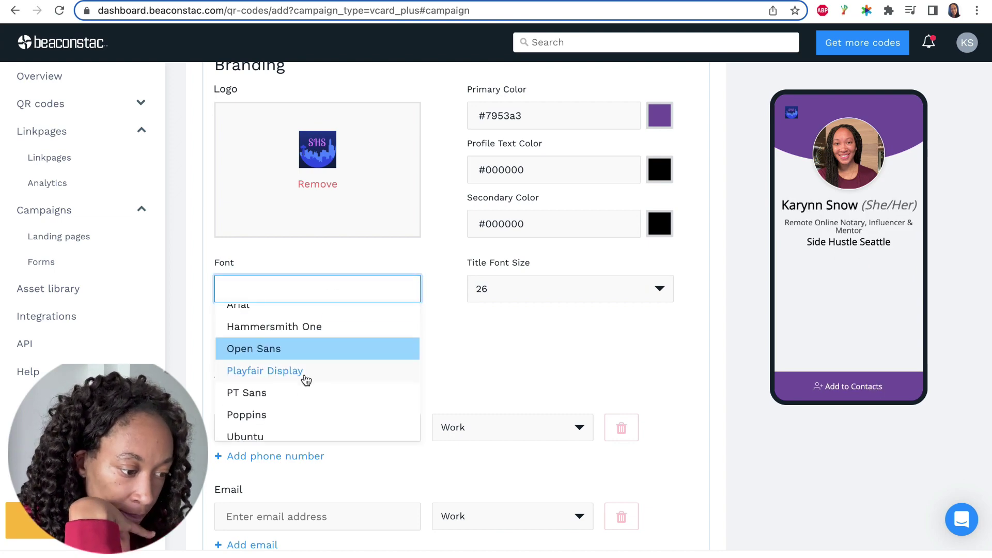
{"action": "left_click", "coordinate": [289, 428]}
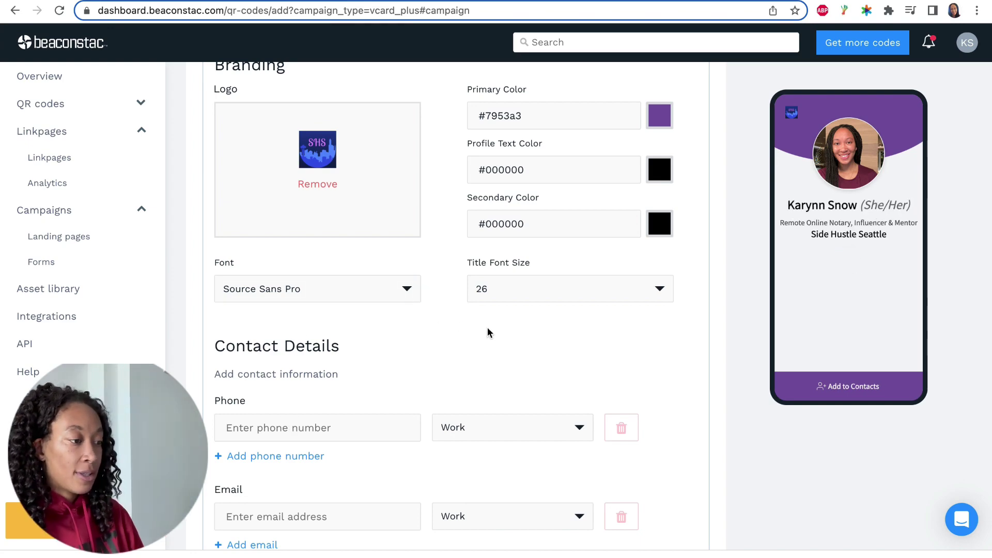
{"action": "scroll", "coordinate": [624, 325], "scroll_direction": "down", "scroll_amount": 3}
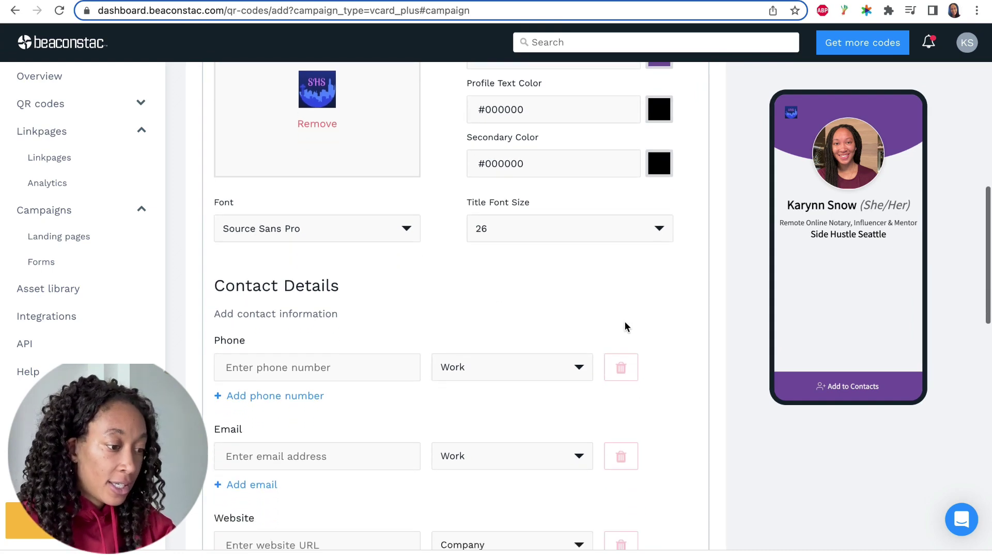
Paste the phone number into Contact Details and remove its label.
{"action": "scroll", "coordinate": [671, 340], "scroll_direction": "down", "scroll_amount": 3}
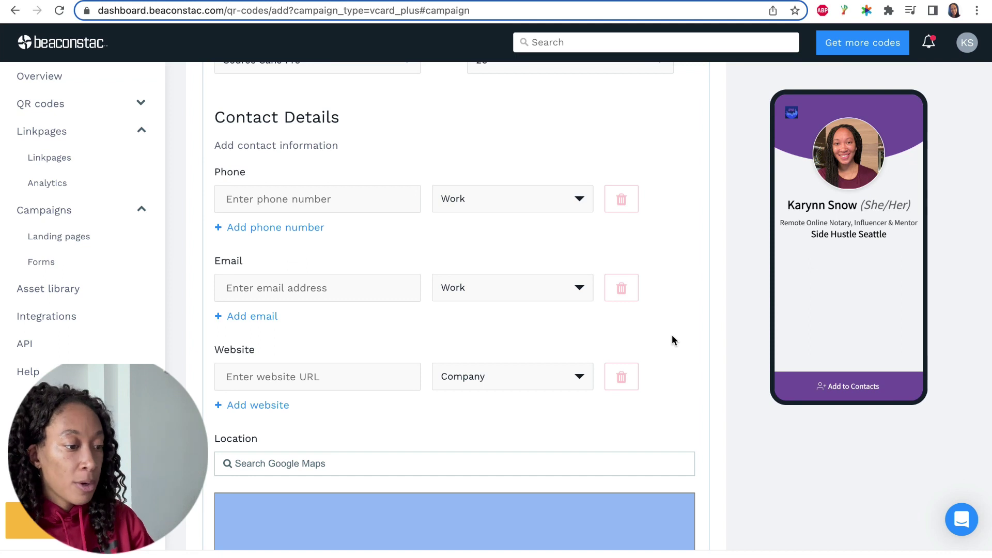
{"action": "left_click", "coordinate": [281, 205]}
{"action": "key", "text": "super+v"}
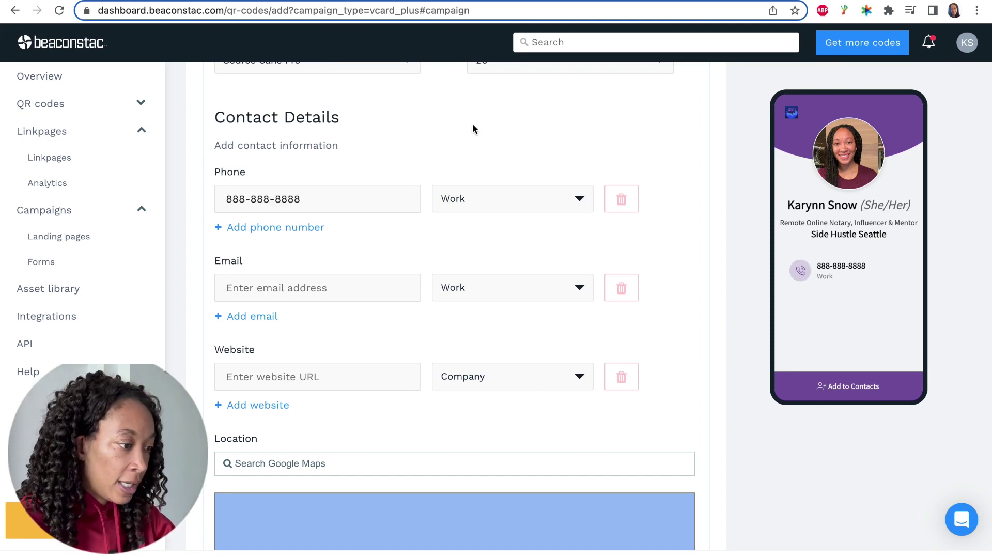
{"action": "left_click", "coordinate": [577, 203]}
{"action": "left_click", "coordinate": [577, 203]}
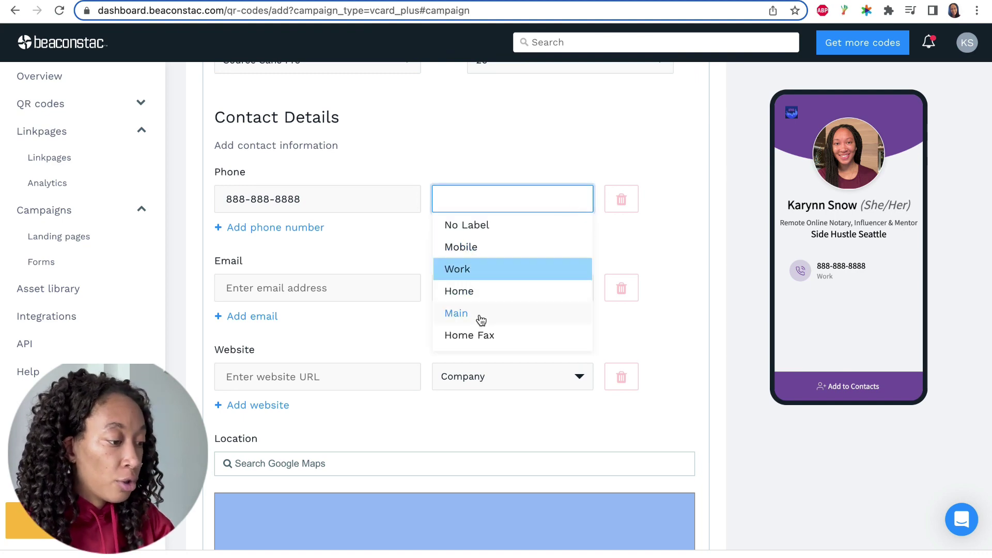
{"action": "left_click", "coordinate": [497, 226]}
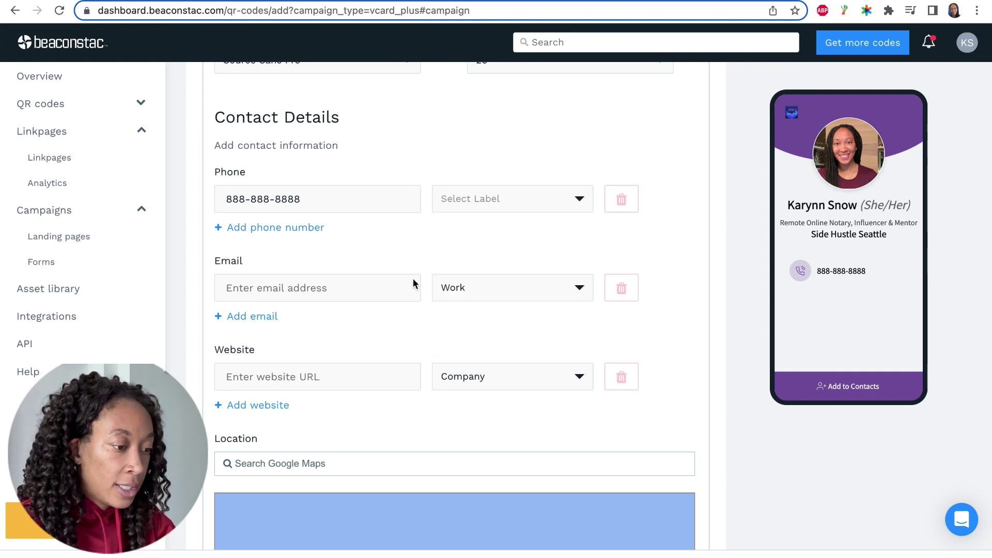
Fill in the business e-mail address in the Email field.
{"action": "left_click", "coordinate": [316, 288]}
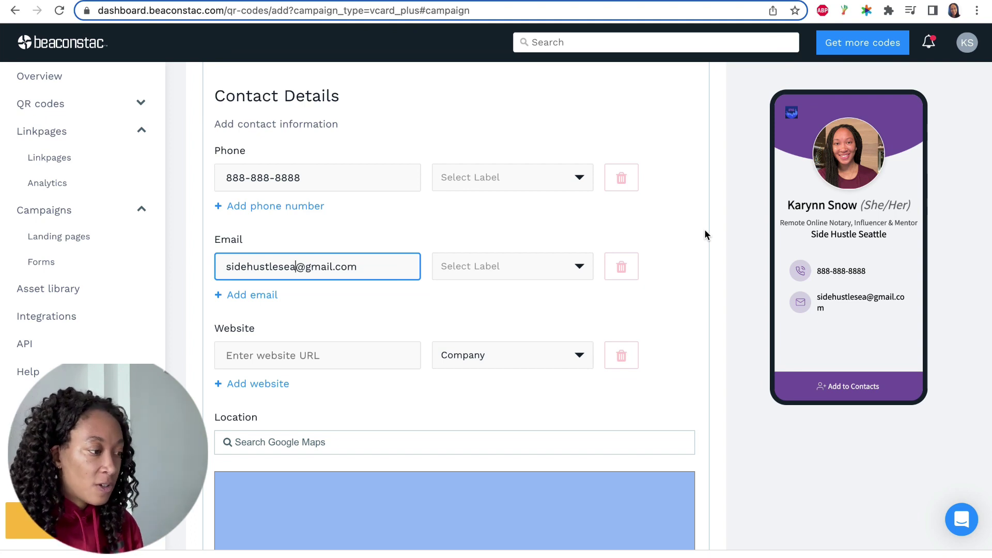
{"action": "scroll", "coordinate": [706, 235], "scroll_direction": "down", "scroll_amount": 3}
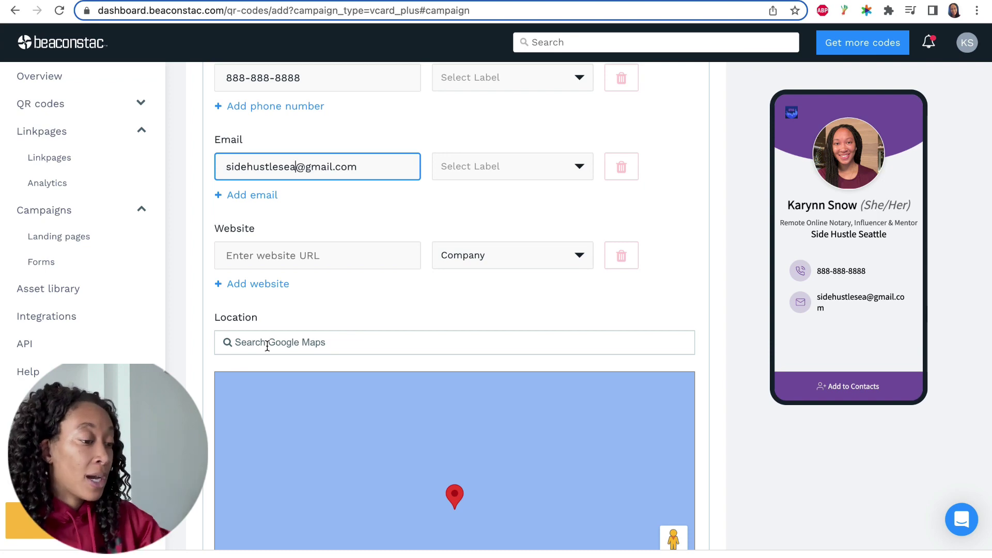
Enter 'Seattle, WA' as the address under Location.
{"action": "scroll", "coordinate": [491, 286], "scroll_direction": "down", "scroll_amount": 5}
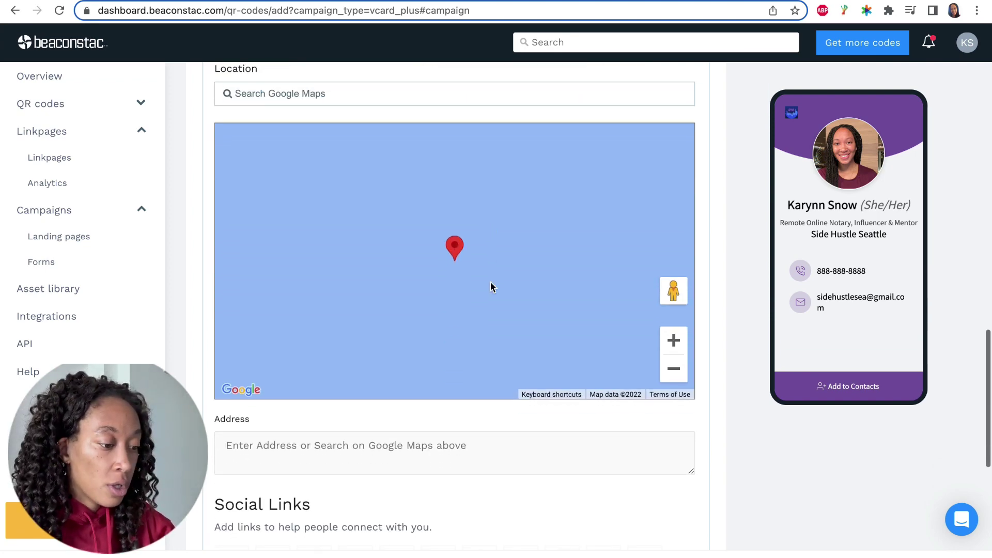
{"action": "scroll", "coordinate": [491, 286], "scroll_direction": "down", "scroll_amount": 1}
{"action": "double_click", "coordinate": [490, 282]}
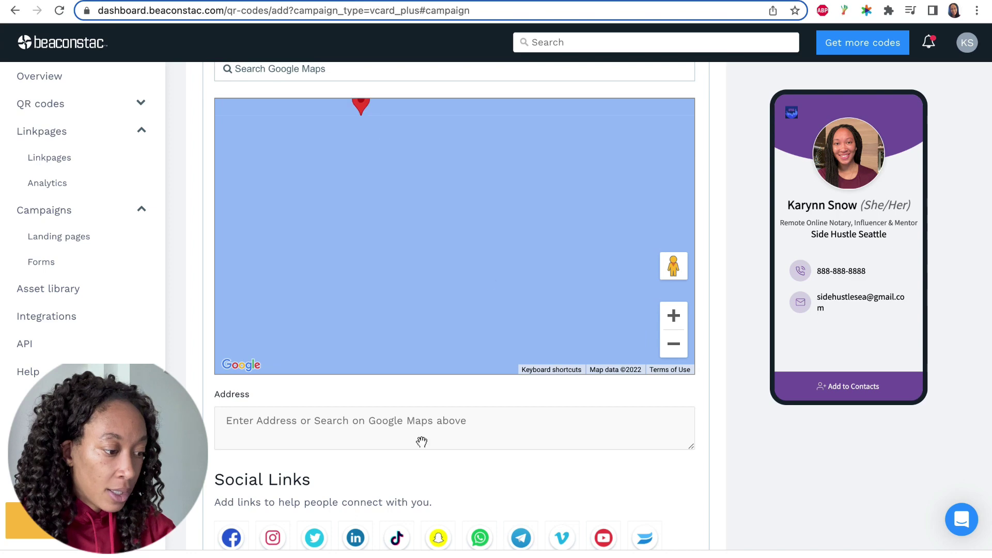
{"action": "left_click", "coordinate": [361, 428]}
{"action": "type", "text": "Se"}
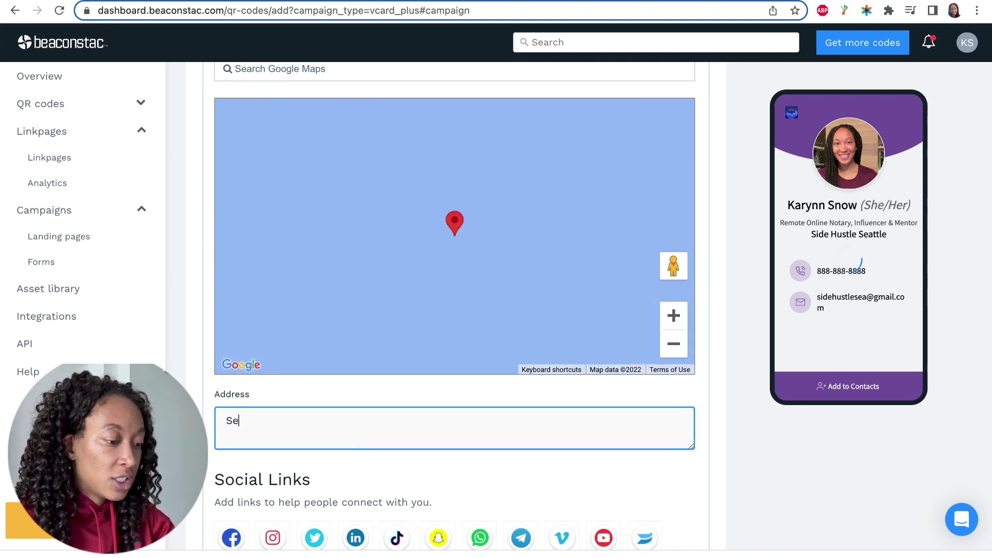
{"action": "type", "text": "attle, WA"}
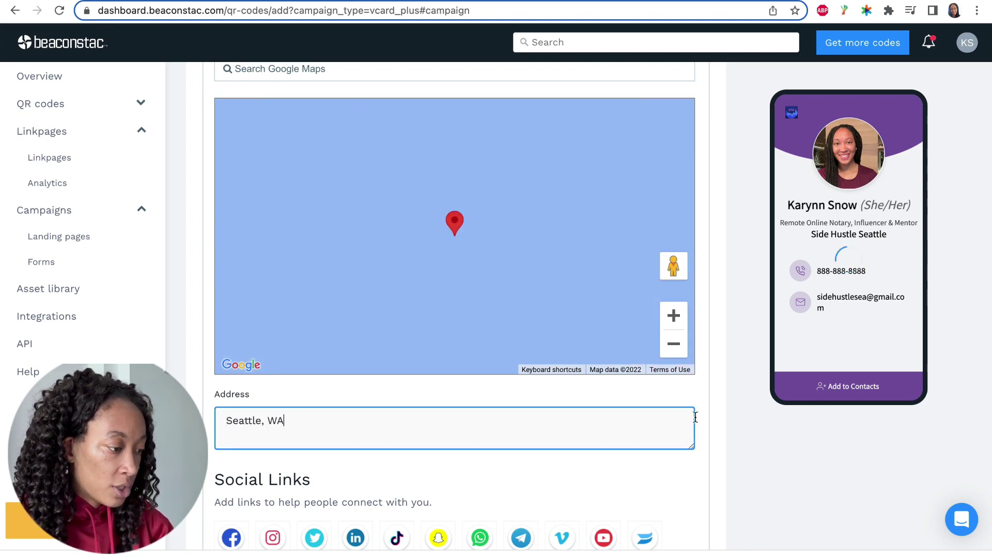
{"action": "scroll", "coordinate": [712, 401], "scroll_direction": "down", "scroll_amount": 5}
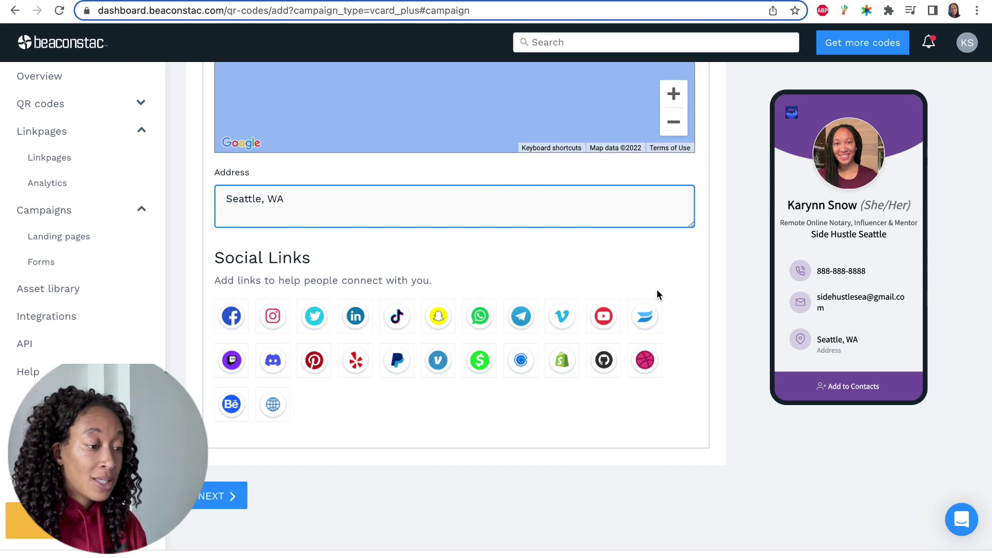
Add YouTube, Instagram, PayPal and Custom URL rows under Social Links.
{"action": "left_click", "coordinate": [605, 320]}
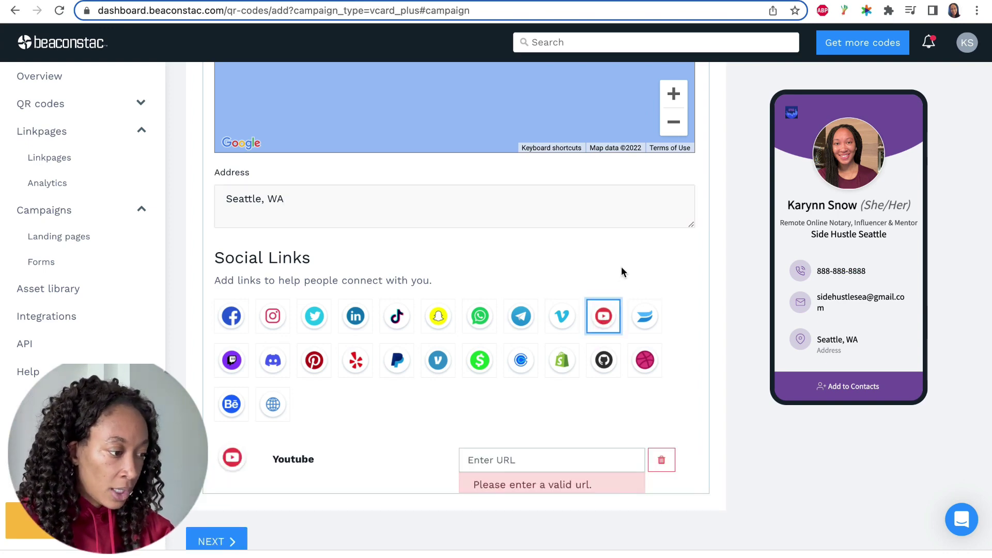
{"action": "scroll", "coordinate": [626, 261], "scroll_direction": "down", "scroll_amount": 1}
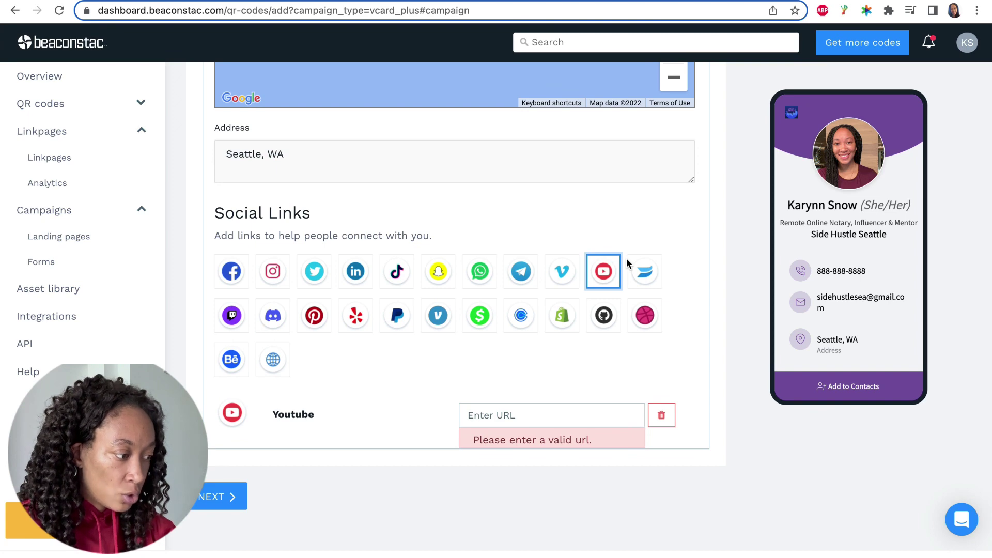
{"action": "scroll", "coordinate": [632, 215], "scroll_direction": "down", "scroll_amount": 1}
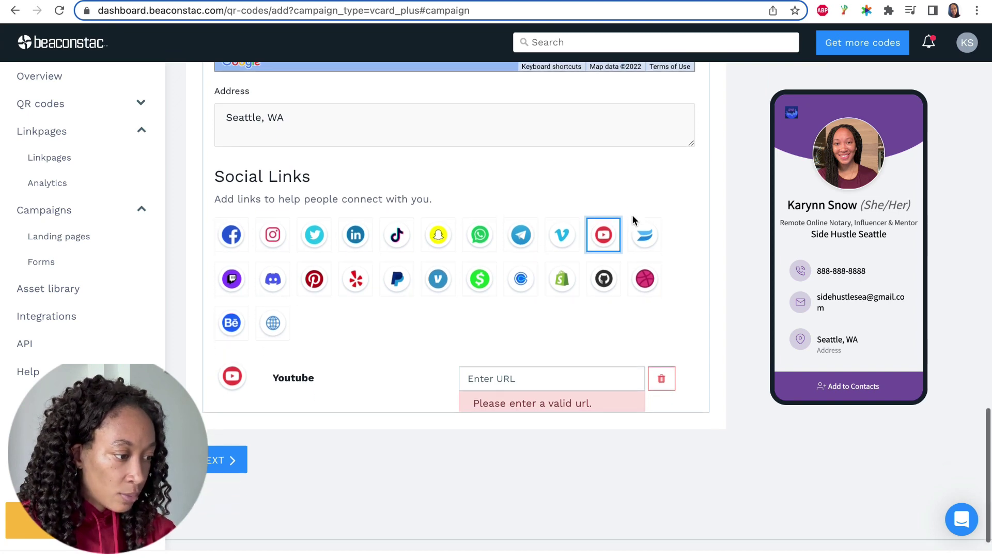
{"action": "left_click", "coordinate": [282, 238]}
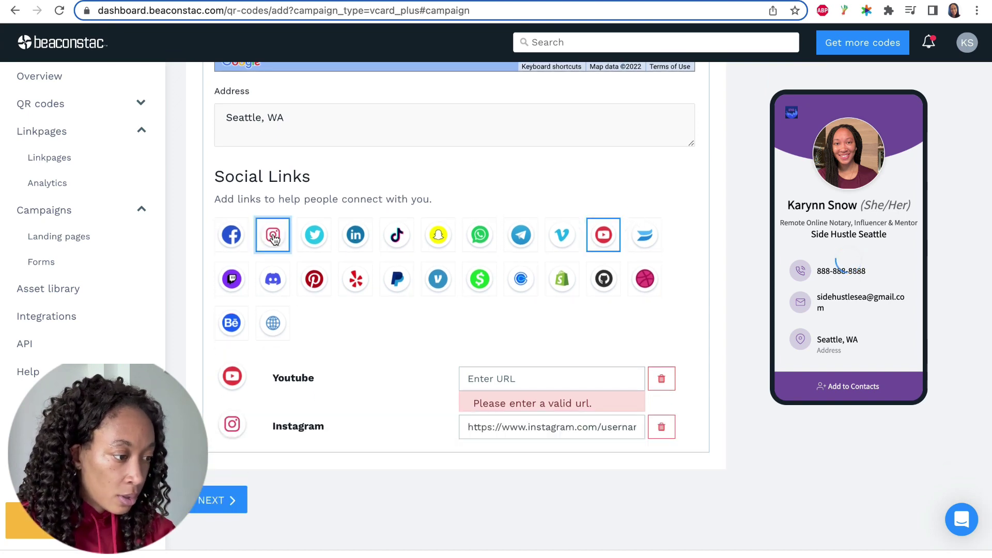
{"action": "left_click", "coordinate": [397, 279]}
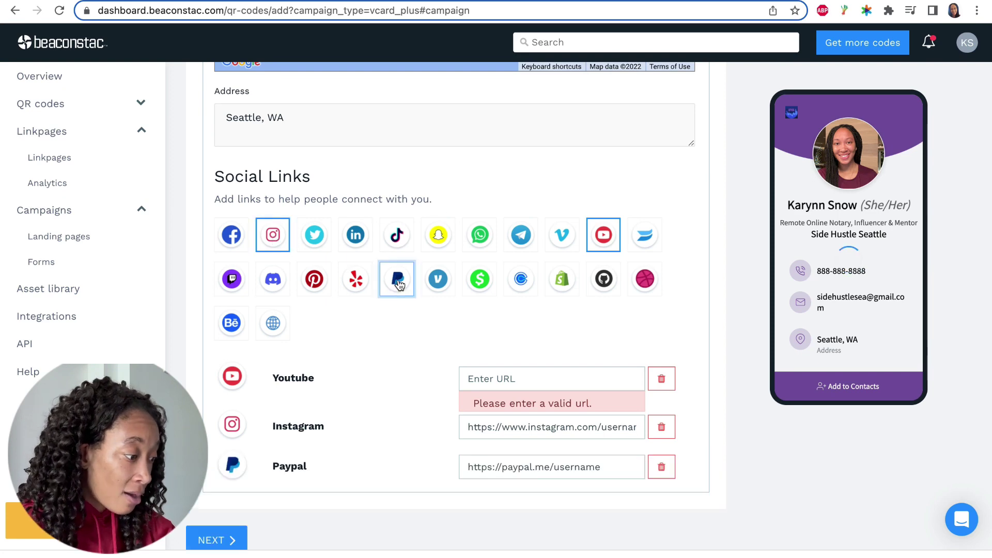
{"action": "scroll", "coordinate": [526, 201], "scroll_direction": "down", "scroll_amount": 1}
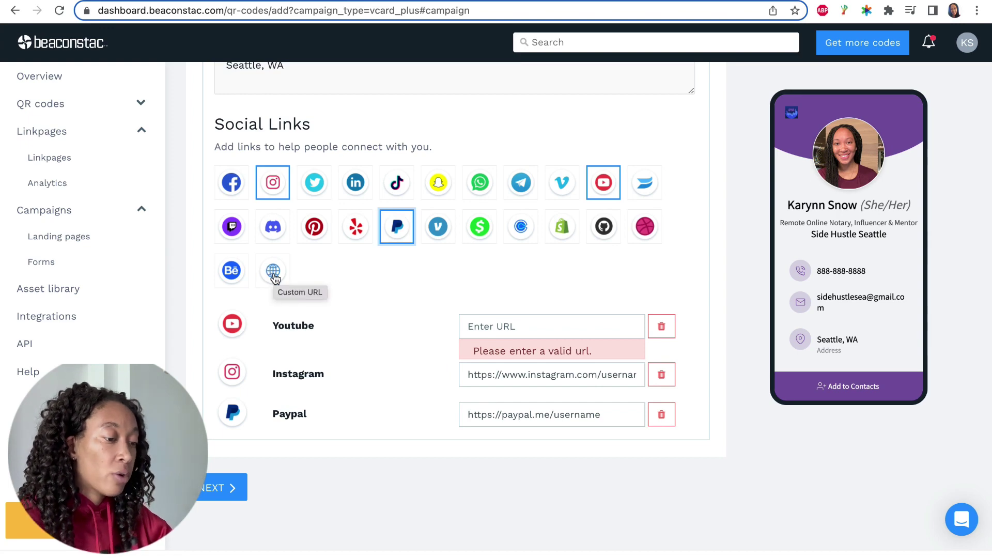
{"action": "left_click", "coordinate": [273, 273]}
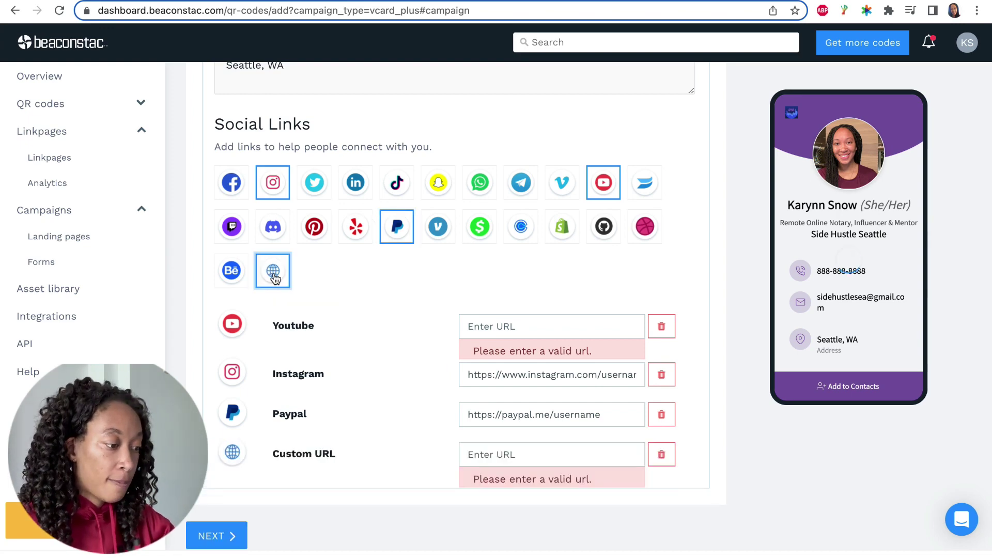
{"action": "scroll", "coordinate": [847, 206], "scroll_direction": "down", "scroll_amount": 2}
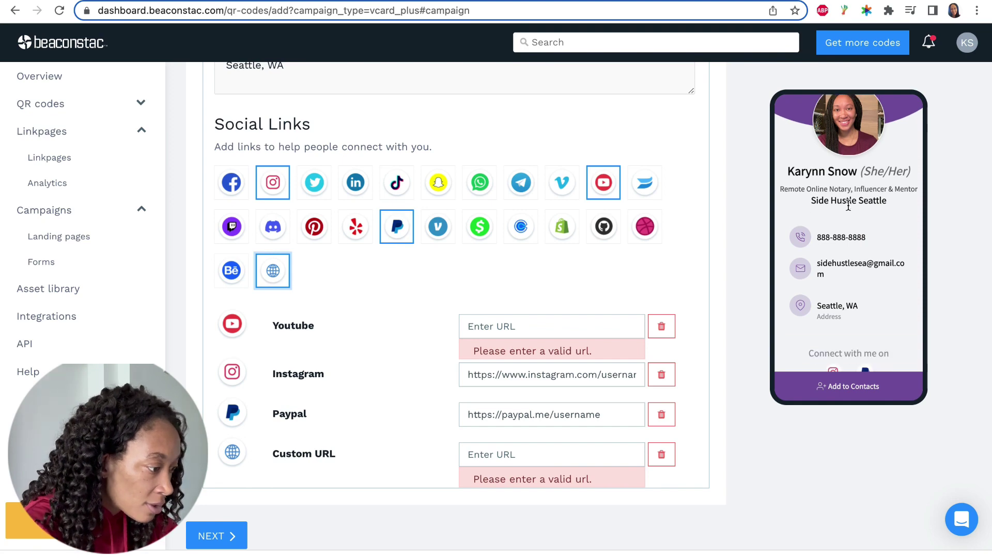
{"action": "scroll", "coordinate": [848, 258], "scroll_direction": "down", "scroll_amount": 1}
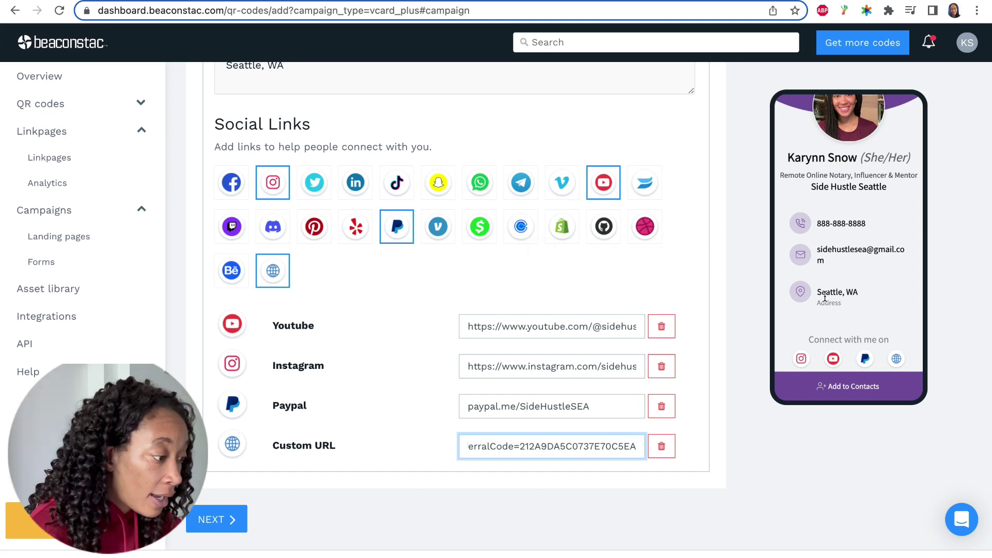
{"action": "scroll", "coordinate": [830, 298], "scroll_direction": "up", "scroll_amount": 2}
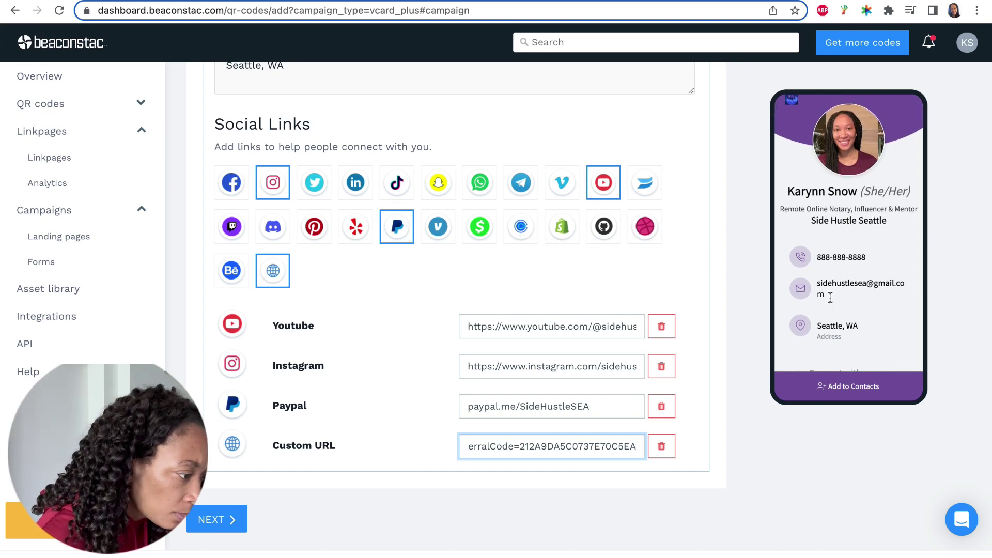
{"action": "scroll", "coordinate": [884, 268], "scroll_direction": "up", "scroll_amount": 1}
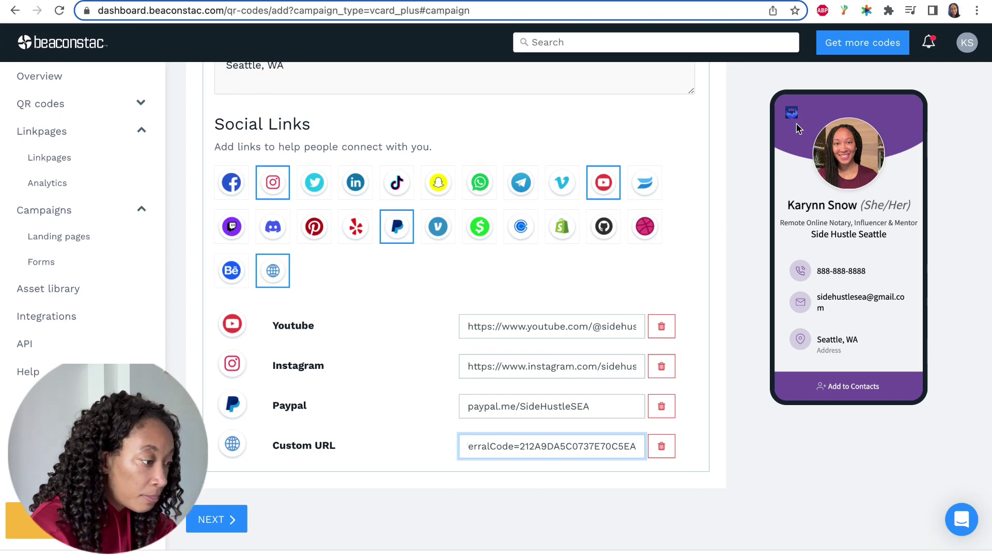
{"action": "scroll", "coordinate": [828, 191], "scroll_direction": "down", "scroll_amount": 2}
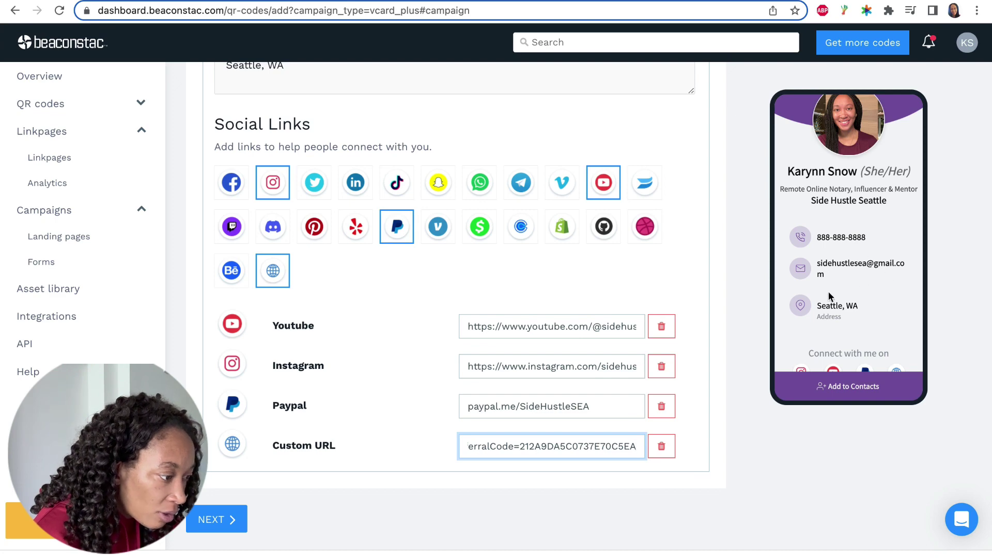
{"action": "scroll", "coordinate": [873, 302], "scroll_direction": "down", "scroll_amount": 1}
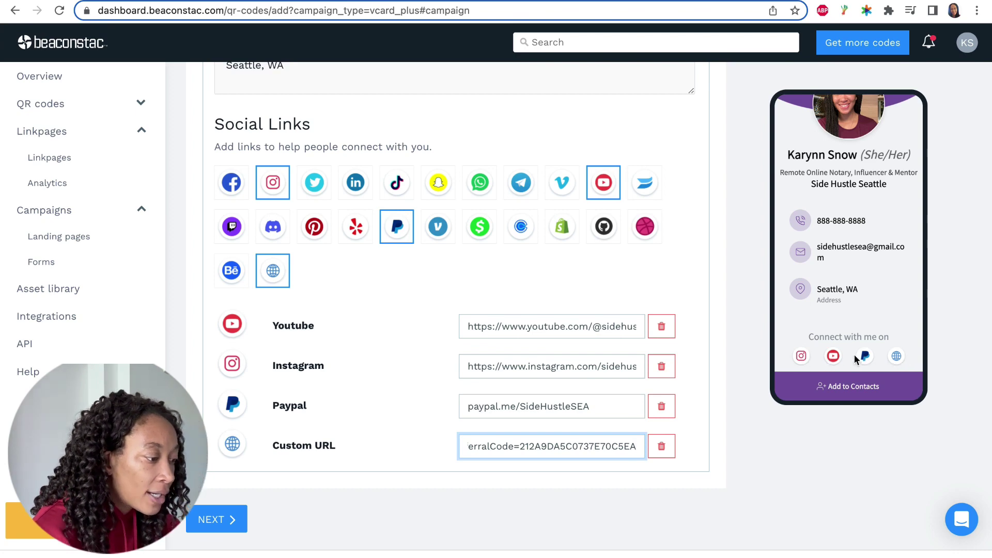
{"action": "scroll", "coordinate": [848, 258], "scroll_direction": "up", "scroll_amount": 2}
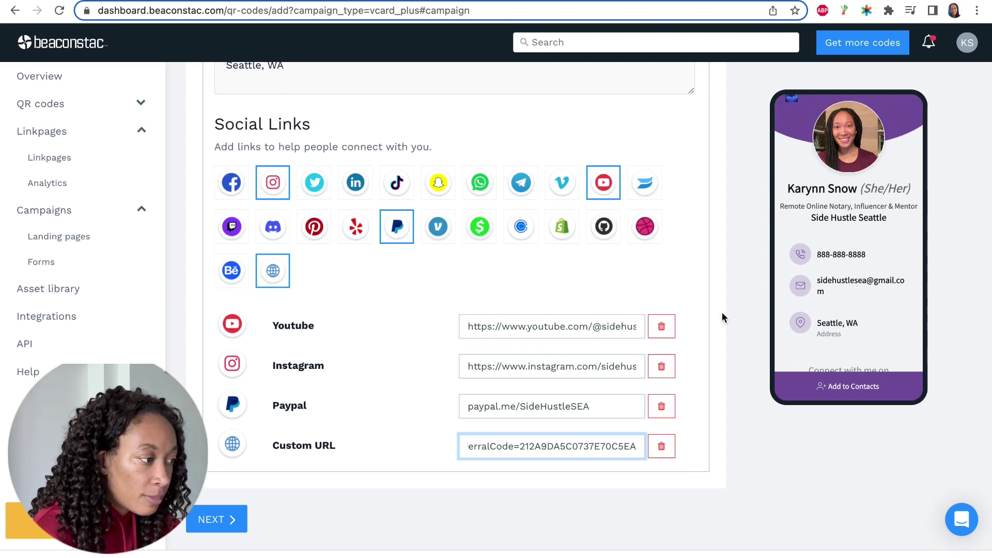
{"action": "scroll", "coordinate": [708, 310], "scroll_direction": "up", "scroll_amount": 1}
{"action": "scroll", "coordinate": [708, 310], "scroll_direction": "down", "scroll_amount": 3}
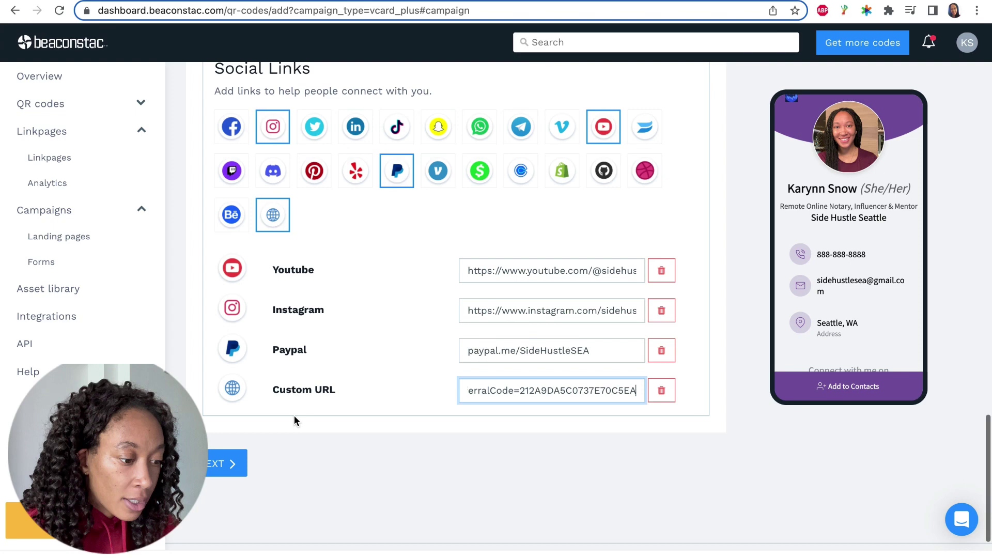
Advance to step 3, Customize, to reach the QR code design options.
{"action": "left_click", "coordinate": [223, 464]}
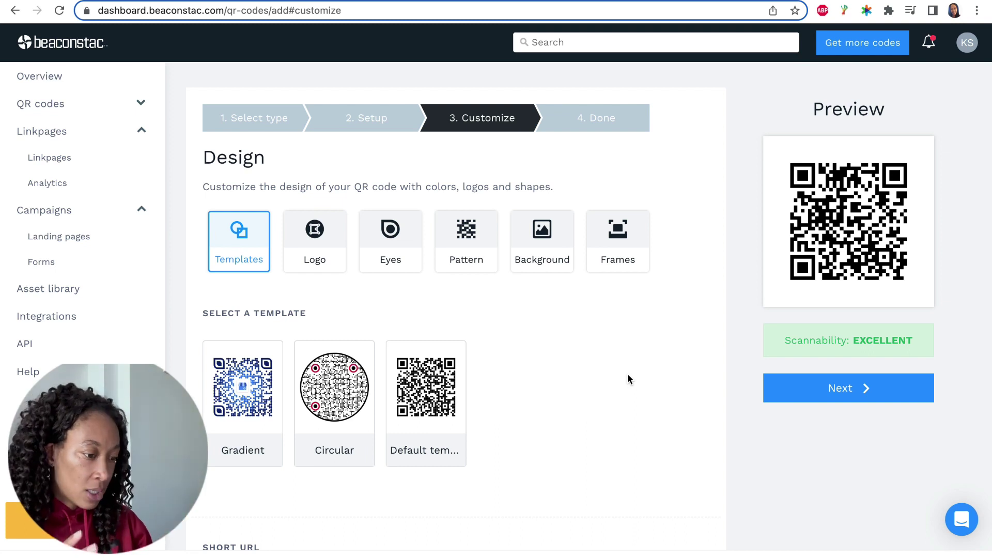
{"action": "scroll", "coordinate": [244, 284], "scroll_direction": "down", "scroll_amount": 2}
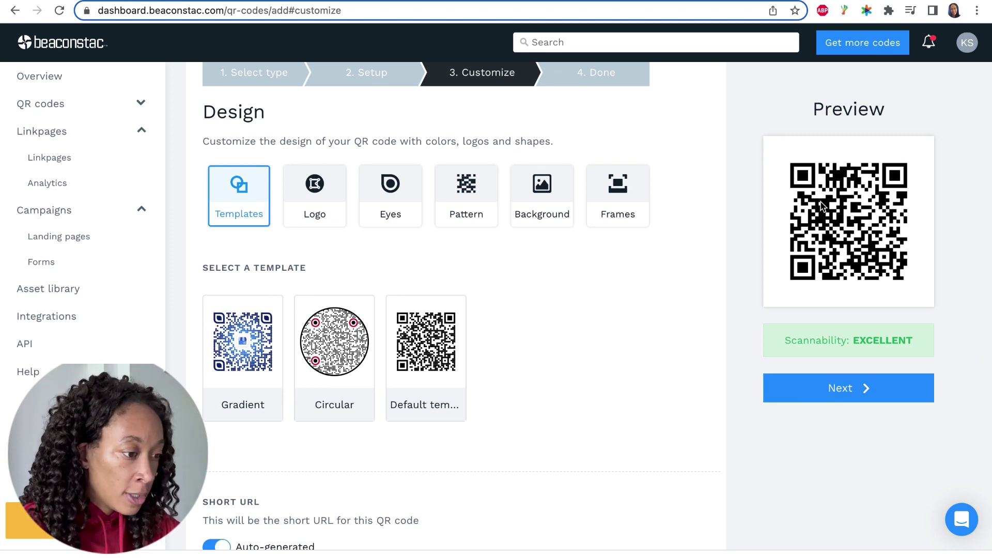
Choose the SHS logo image from the Logos folder as the QR code's centre logo.
{"action": "left_click", "coordinate": [324, 206]}
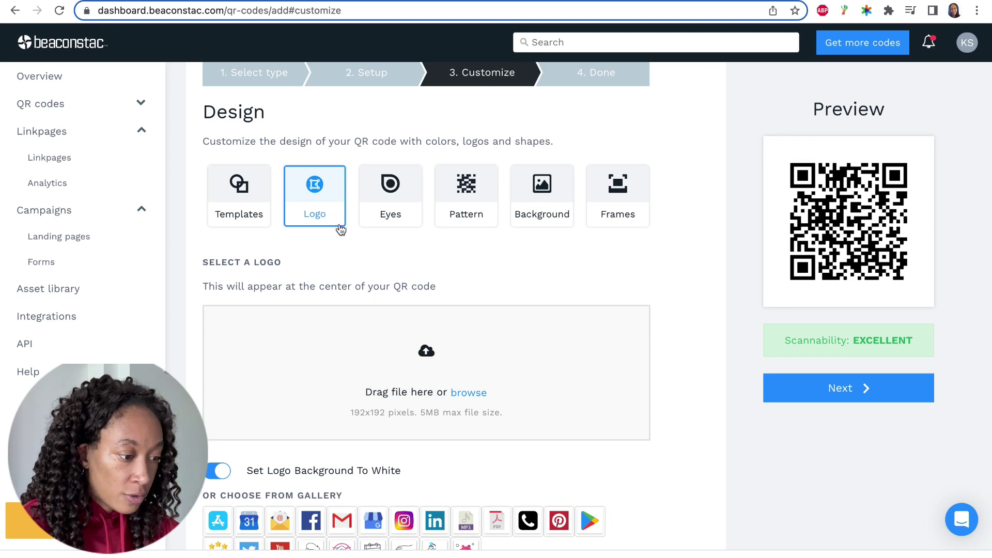
{"action": "left_click", "coordinate": [467, 394]}
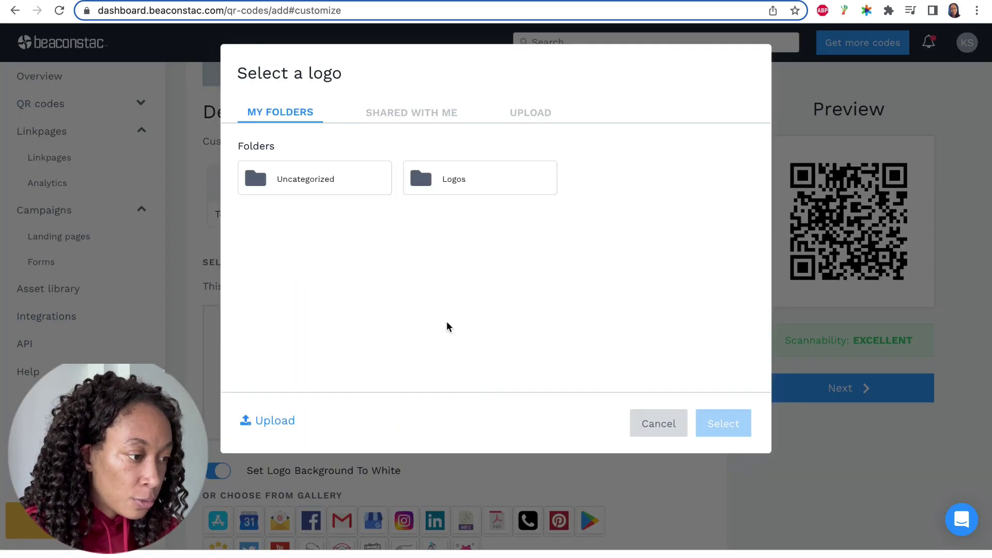
{"action": "left_click", "coordinate": [448, 185]}
{"action": "left_click", "coordinate": [495, 222]}
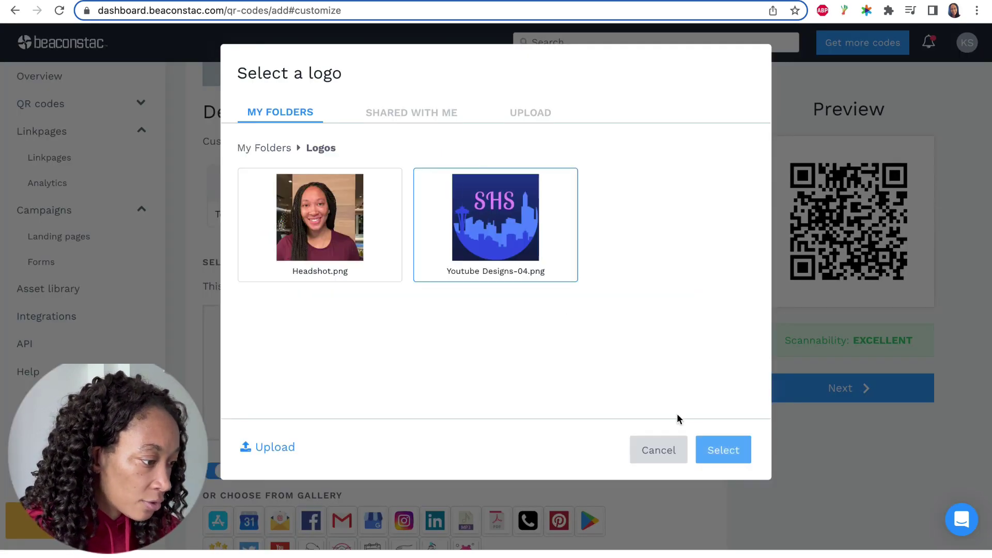
{"action": "left_click", "coordinate": [720, 450]}
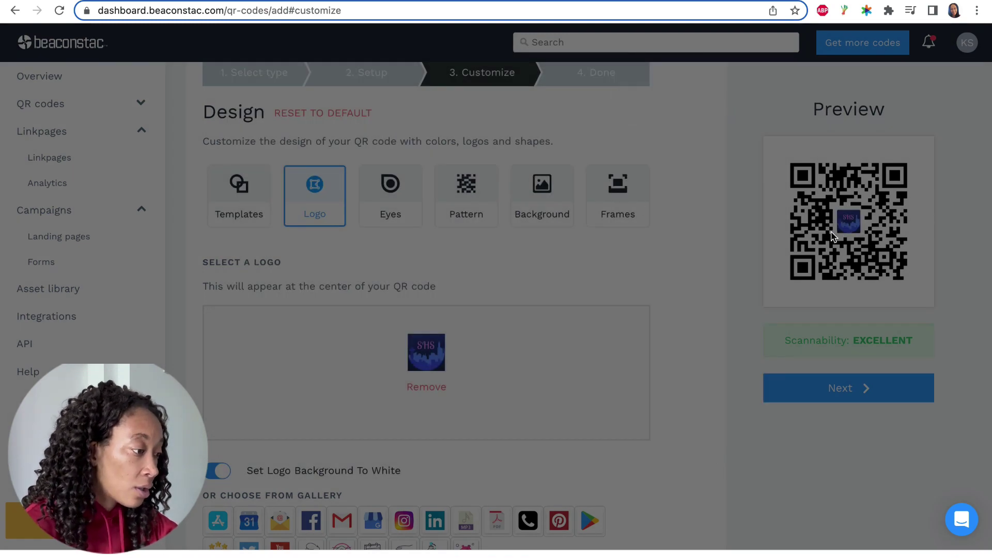
Resize the centre SHS logo back to about its earlier size on a white background.
{"action": "scroll", "coordinate": [659, 323], "scroll_direction": "down", "scroll_amount": 2}
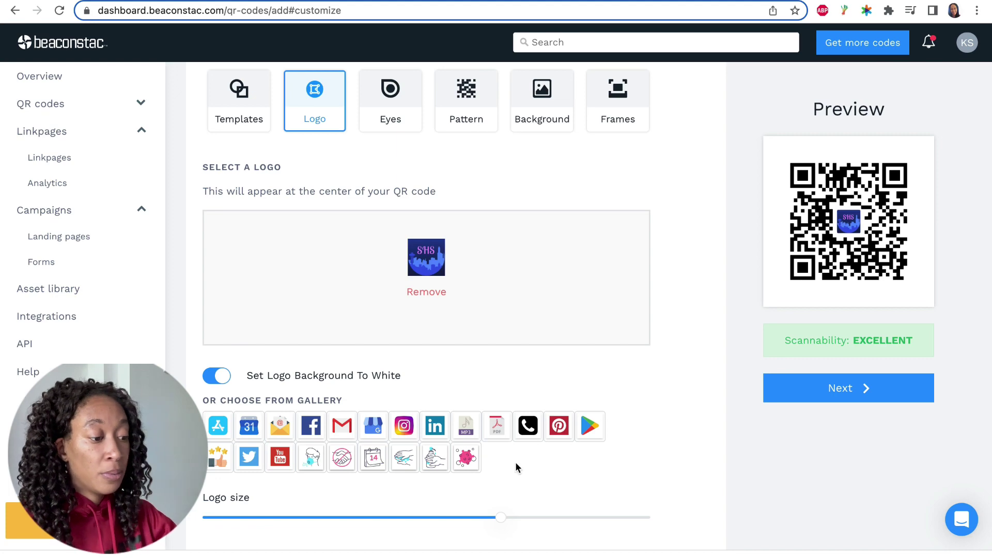
{"action": "scroll", "coordinate": [515, 463], "scroll_direction": "down", "scroll_amount": 2}
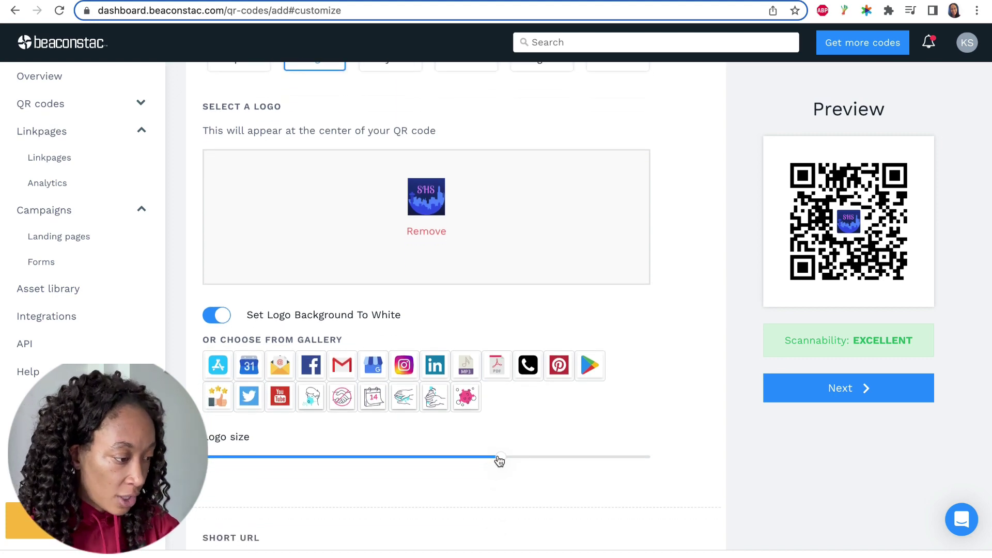
{"action": "left_click", "coordinate": [530, 458]}
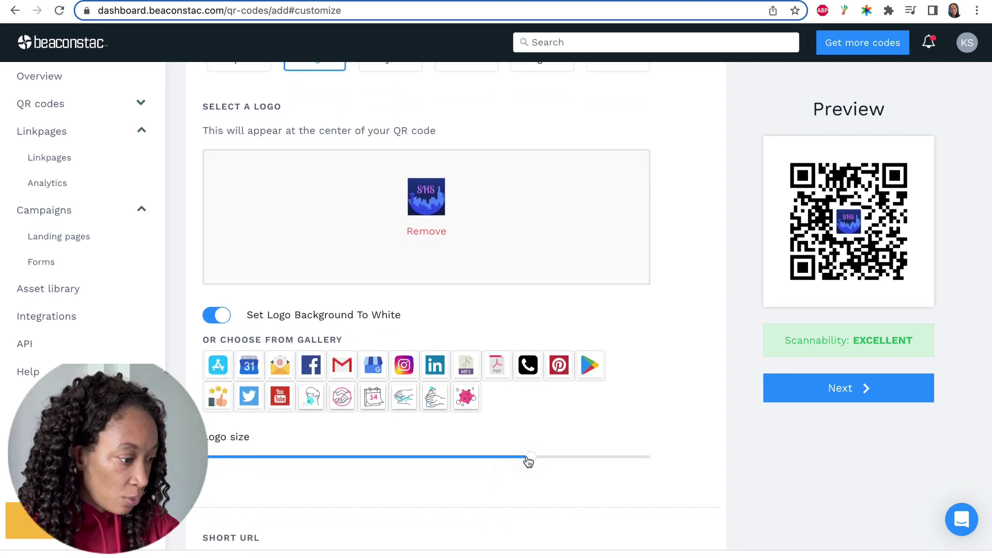
{"action": "left_click_drag", "start_coordinate": [529, 459], "coordinate": [499, 460]}
{"action": "scroll", "coordinate": [618, 401], "scroll_direction": "down", "scroll_amount": 5}
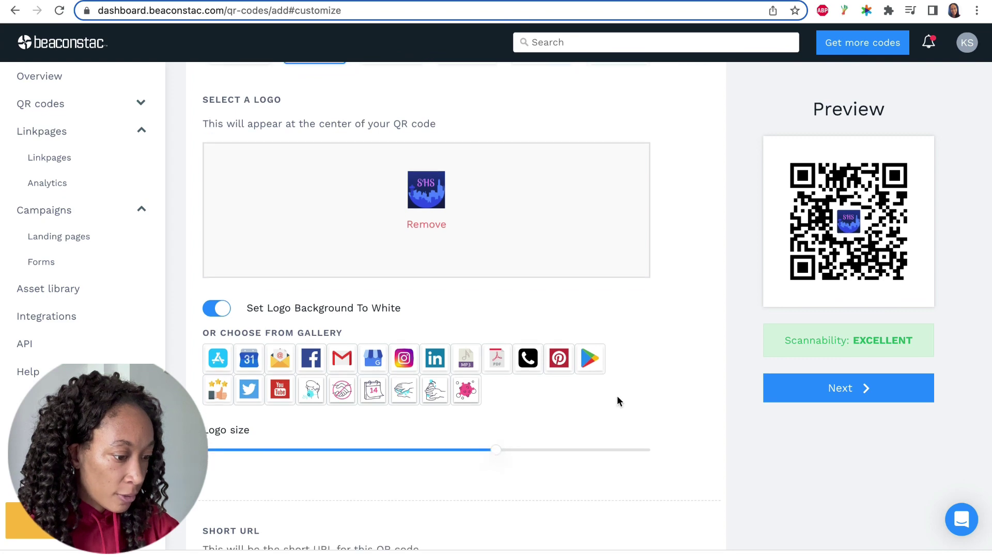
{"action": "scroll", "coordinate": [618, 401], "scroll_direction": "up", "scroll_amount": 9}
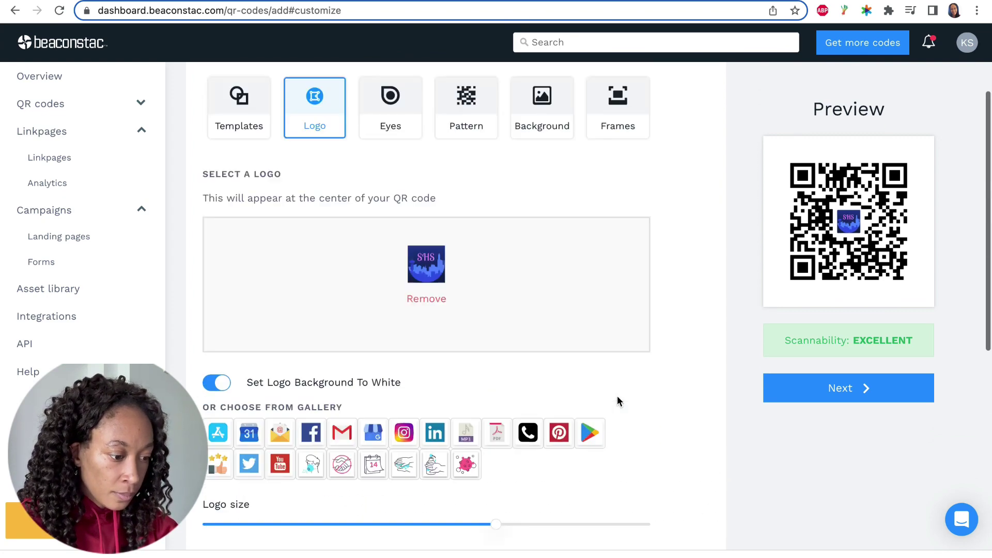
Give the QR code circular eye-balls after trying the rounded-square shape.
{"action": "left_click", "coordinate": [398, 254]}
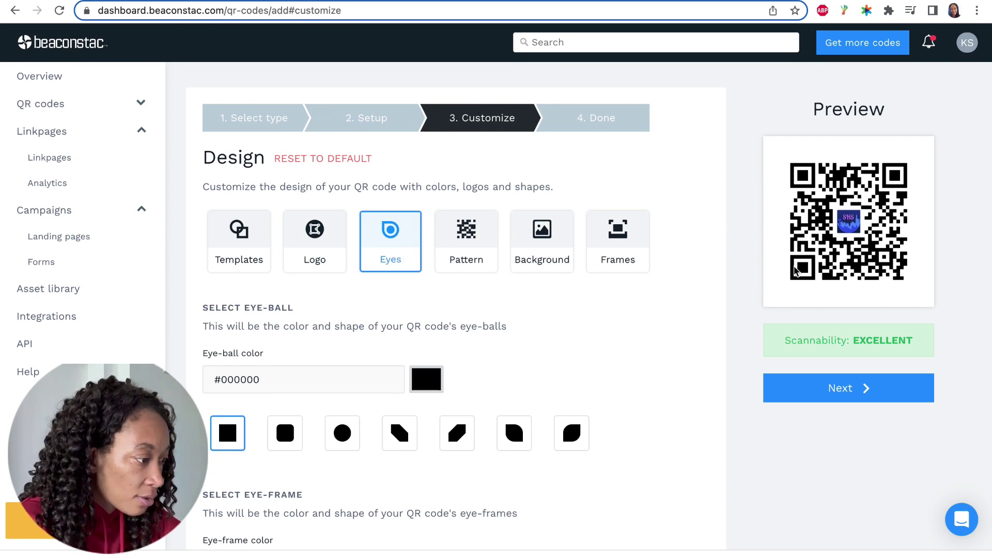
{"action": "left_click", "coordinate": [284, 438]}
{"action": "left_click", "coordinate": [336, 437]}
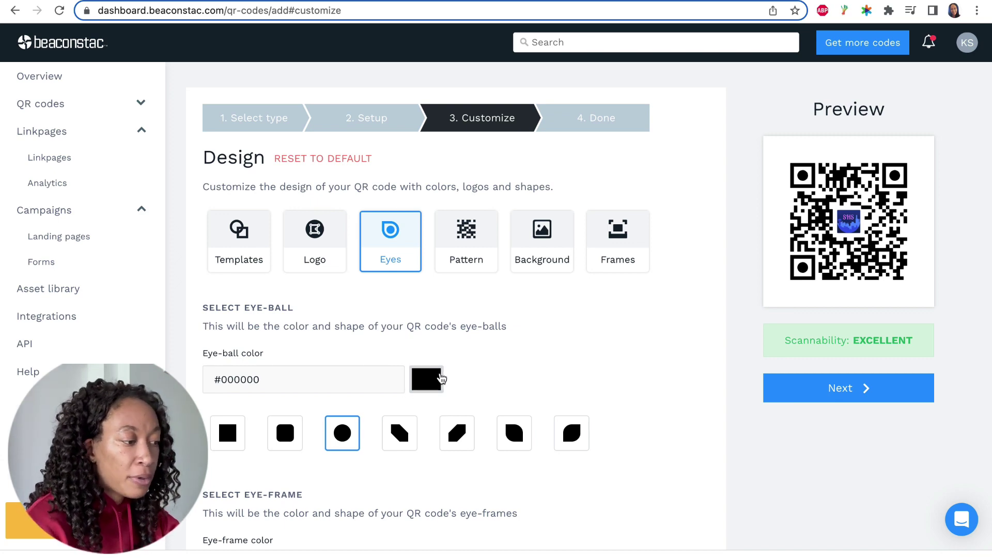
Keep the square data pattern after trying dotted, with a solid #ffffff background.
{"action": "left_click", "coordinate": [469, 236]}
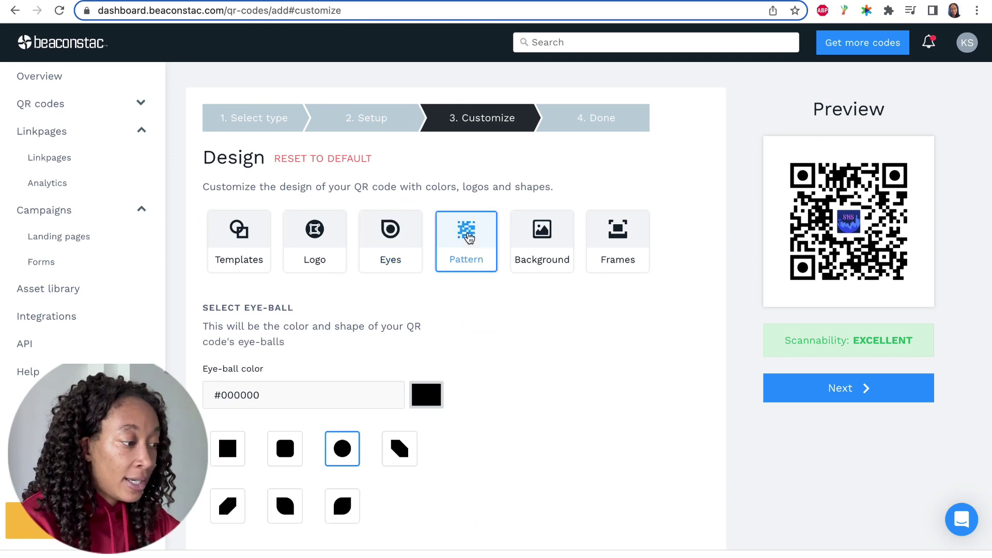
{"action": "left_click", "coordinate": [286, 383]}
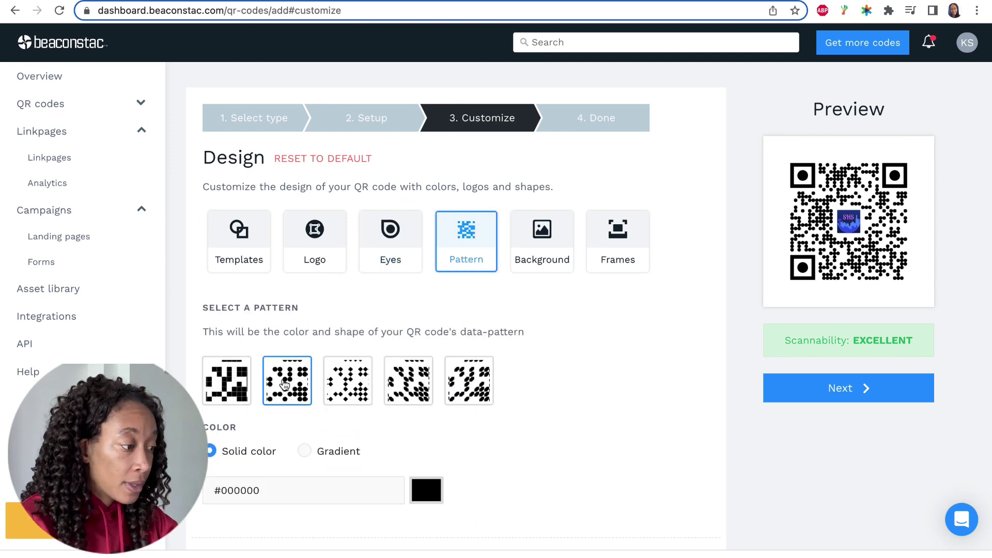
{"action": "left_click", "coordinate": [229, 395]}
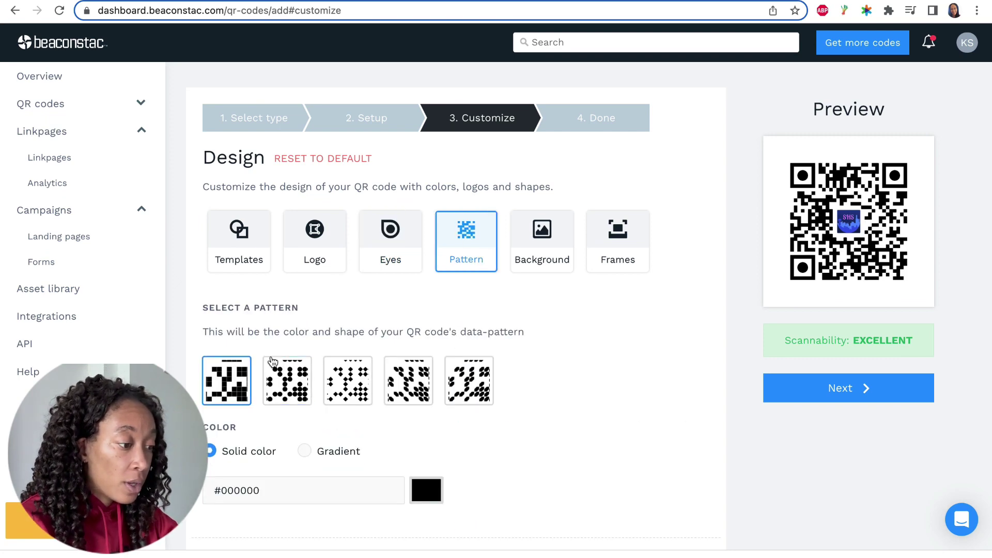
{"action": "left_click", "coordinate": [527, 270]}
{"action": "scroll", "coordinate": [540, 393], "scroll_direction": "down", "scroll_amount": 2}
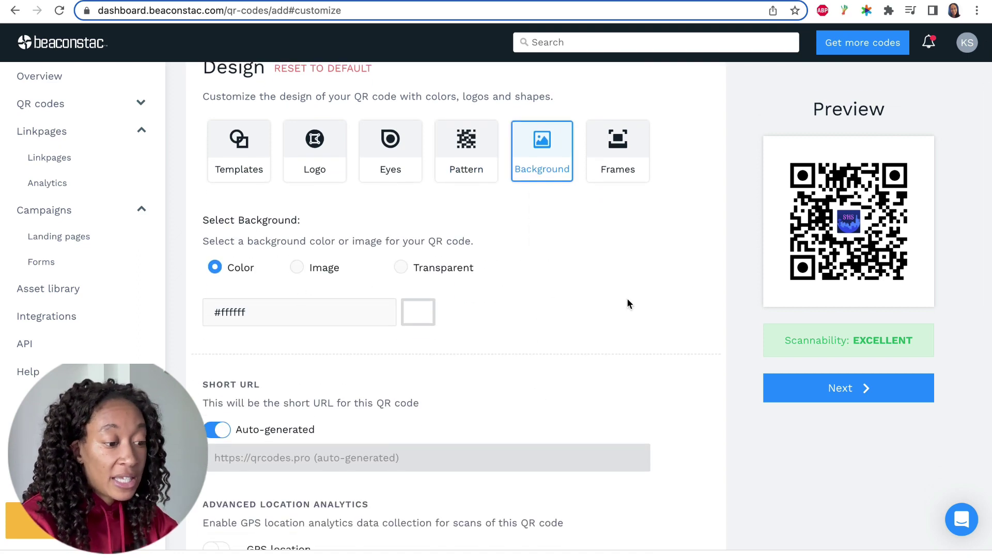
{"action": "scroll", "coordinate": [628, 289], "scroll_direction": "up", "scroll_amount": 2}
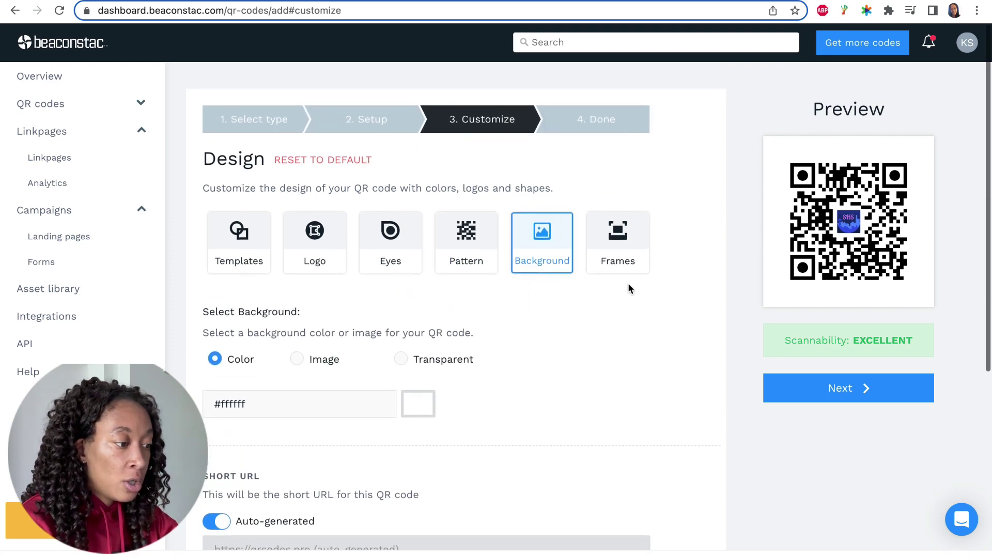
Add the purple #724DDB SCAN ME frame around the QR code.
{"action": "left_click", "coordinate": [619, 245]}
{"action": "scroll", "coordinate": [561, 345], "scroll_direction": "down", "scroll_amount": 3}
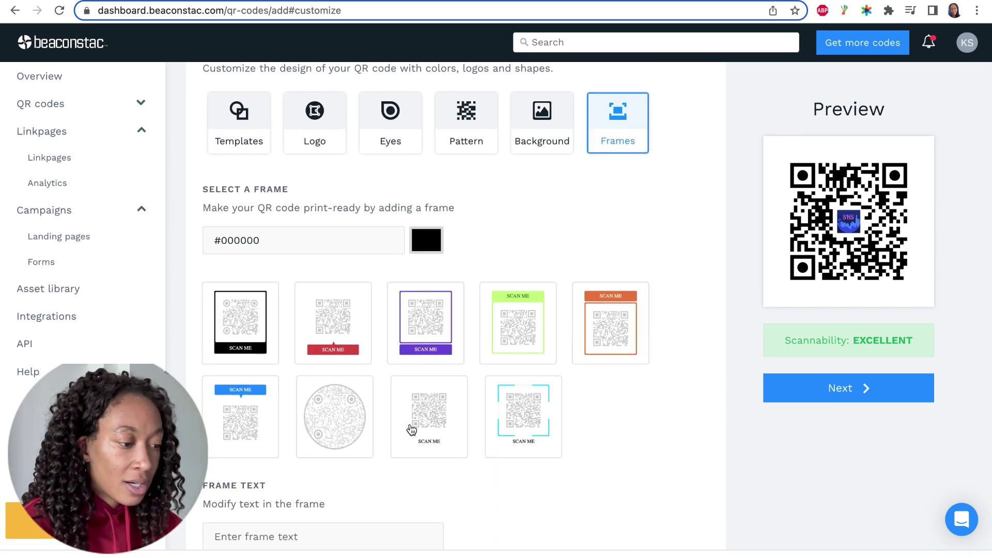
{"action": "left_click", "coordinate": [436, 325]}
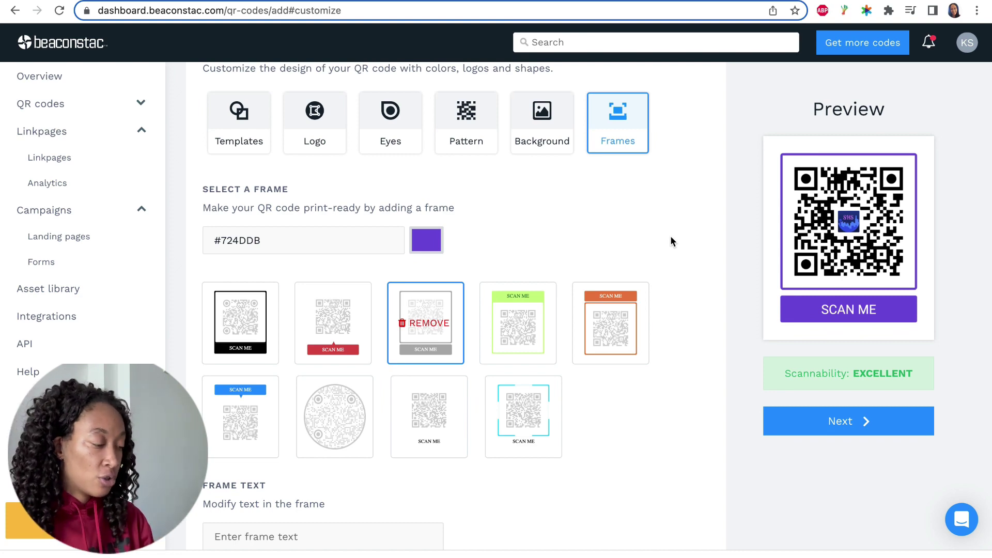
{"action": "scroll", "coordinate": [670, 235], "scroll_direction": "down", "scroll_amount": 3}
{"action": "scroll", "coordinate": [693, 244], "scroll_direction": "up", "scroll_amount": 5}
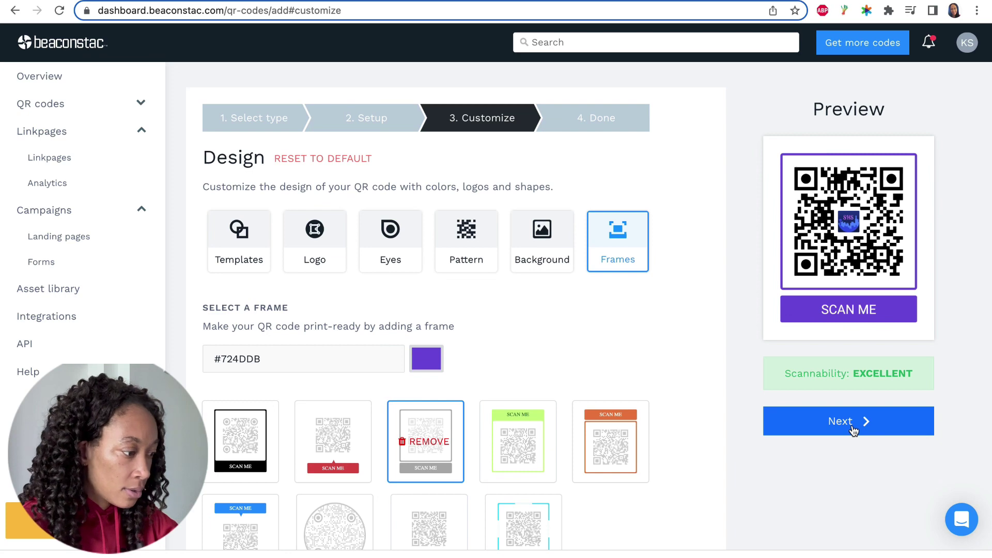
On the Done step, rename the QR code 'SHS Digital Business Card'.
{"action": "left_click", "coordinate": [853, 429]}
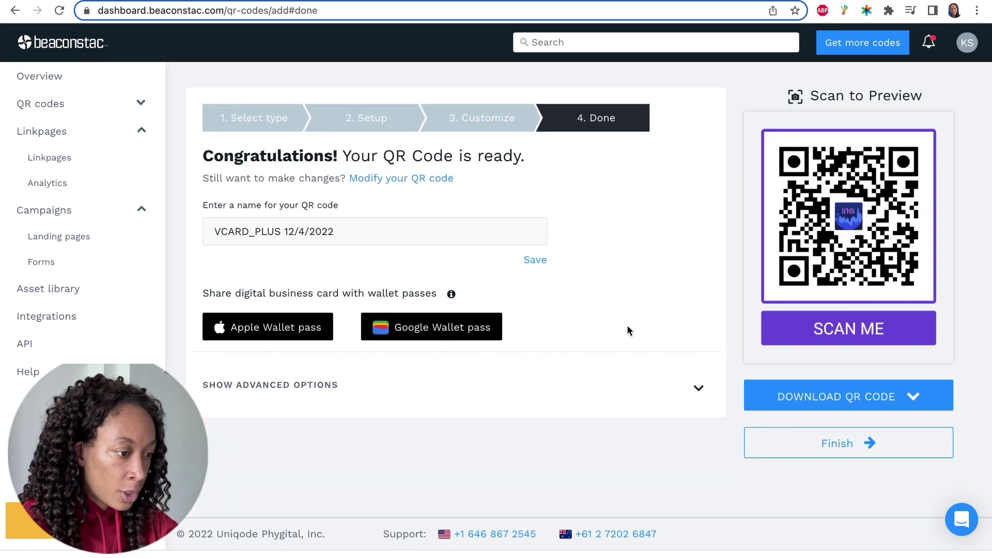
{"action": "triple_click", "coordinate": [351, 235]}
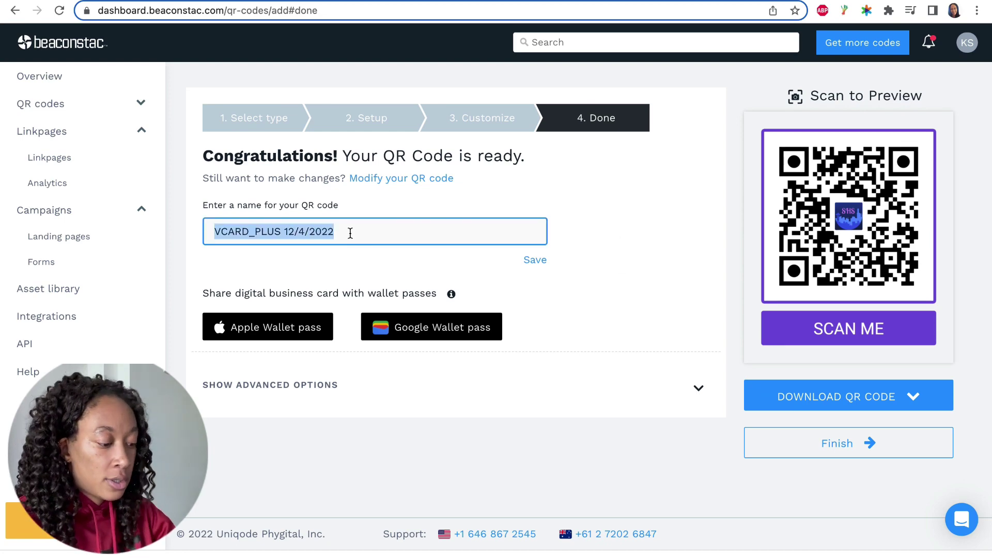
{"action": "type", "text": "Karyn"}
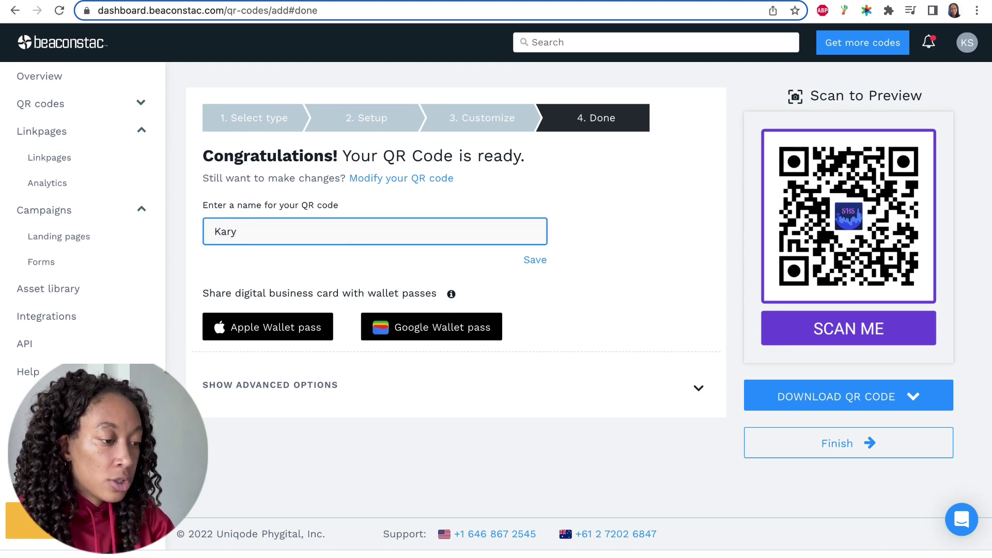
{"action": "key", "text": "BackSpace"}
{"action": "key", "text": "BackSpace"}
{"action": "key", "text": "BackSpace"}
{"action": "key", "text": "BackSpace"}
{"action": "type", "text": "SHS"}
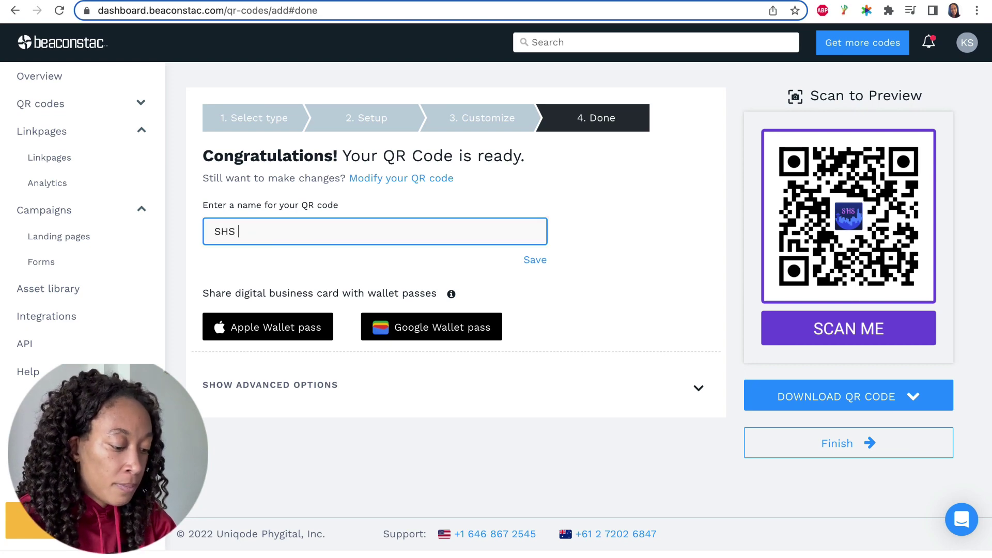
{"action": "type", "text": " Digita"}
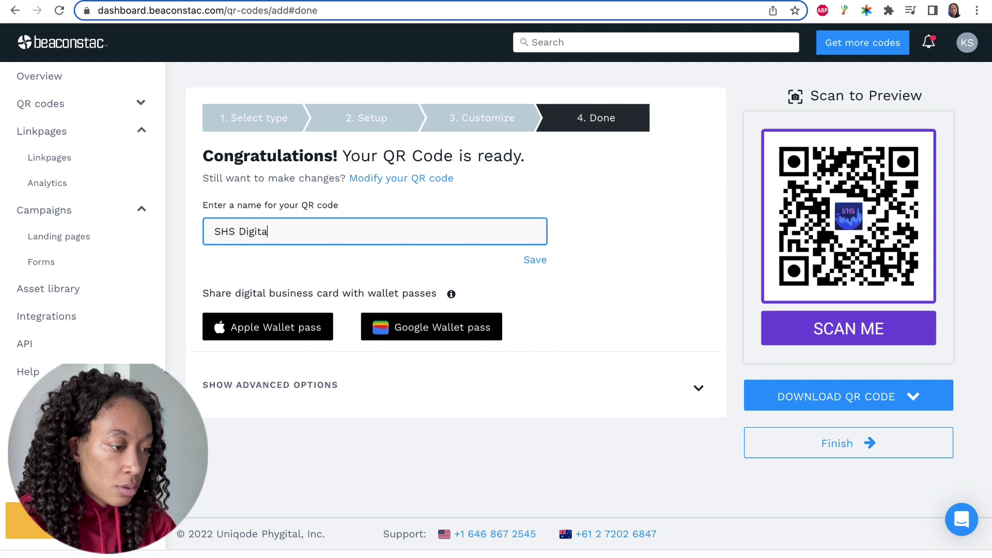
{"action": "type", "text": "l Business CR"}
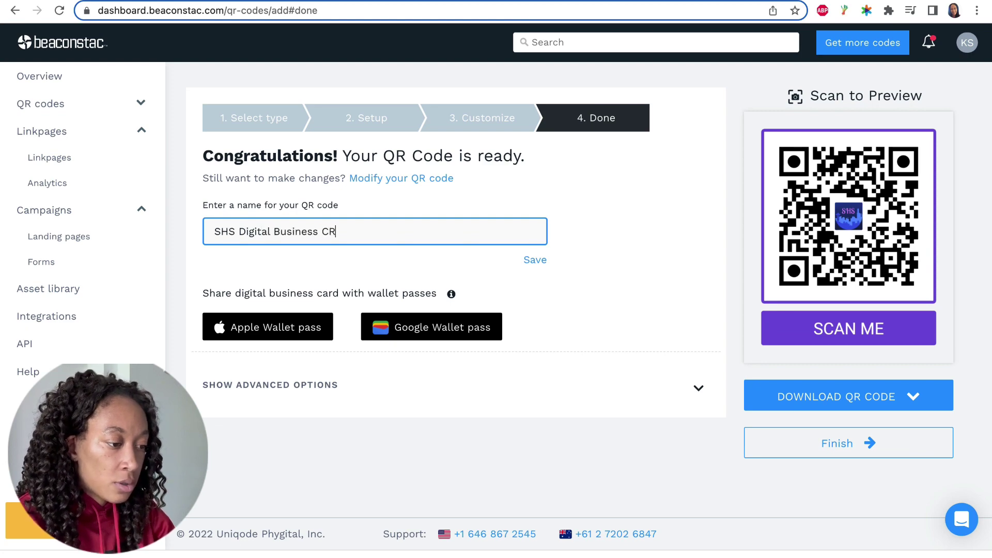
{"action": "key", "text": "BackSpace"}
{"action": "type", "text": "ard"}
{"action": "left_click", "coordinate": [607, 221]}
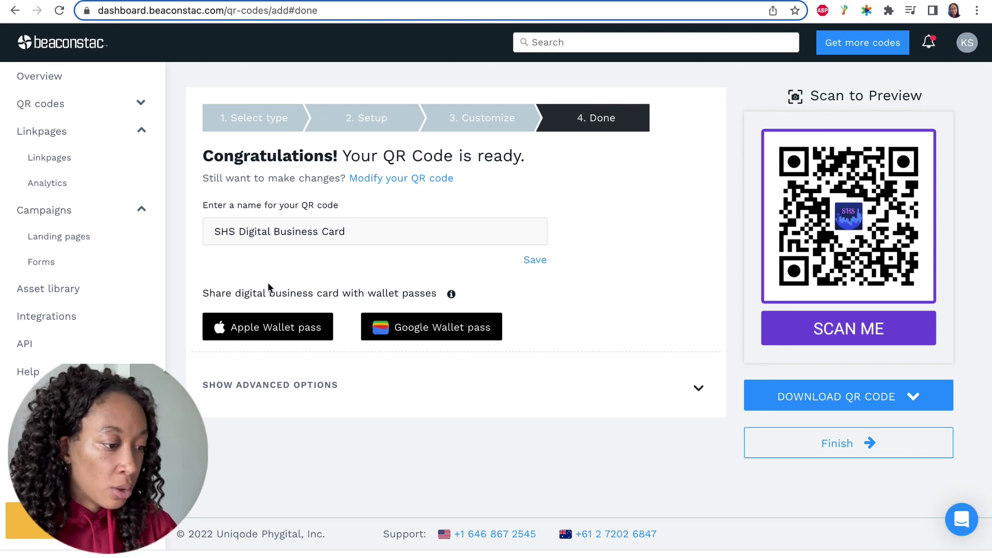
Select the Apple Wallet pass option for the business card.
{"action": "left_click", "coordinate": [267, 331]}
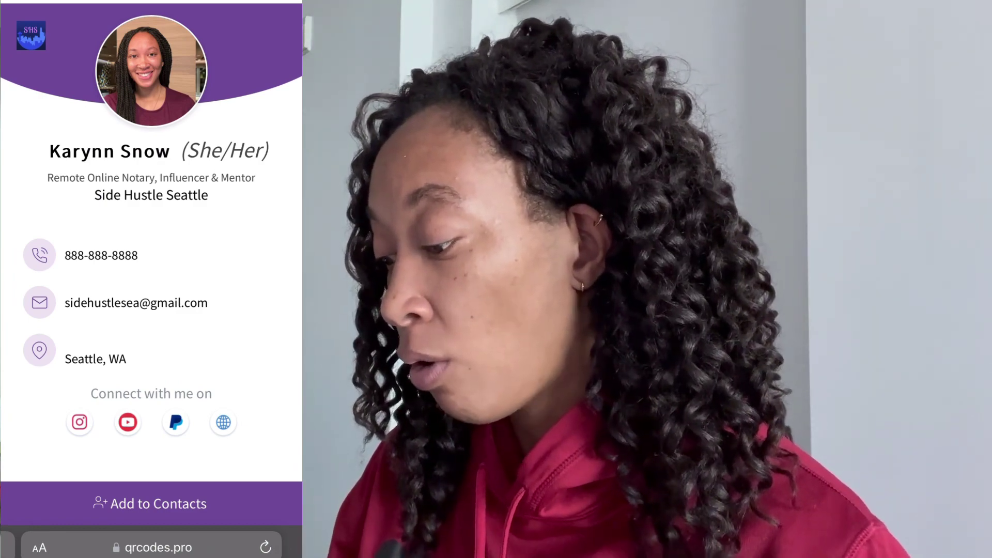
Add the business card to the phone's contacts and review the contact entry.
{"action": "left_click", "coordinate": [150, 503]}
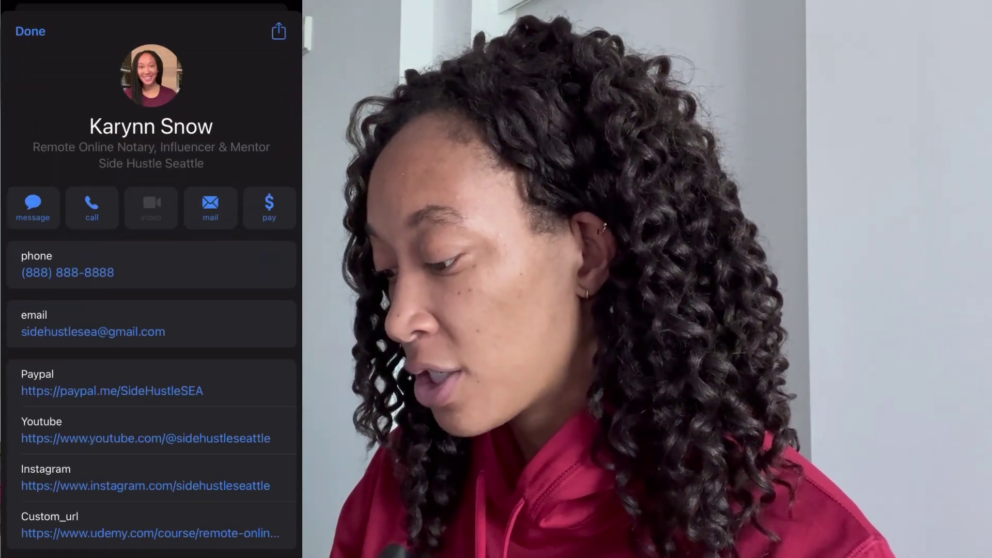
{"action": "scroll", "coordinate": [151, 290], "scroll_direction": "down", "scroll_amount": 3}
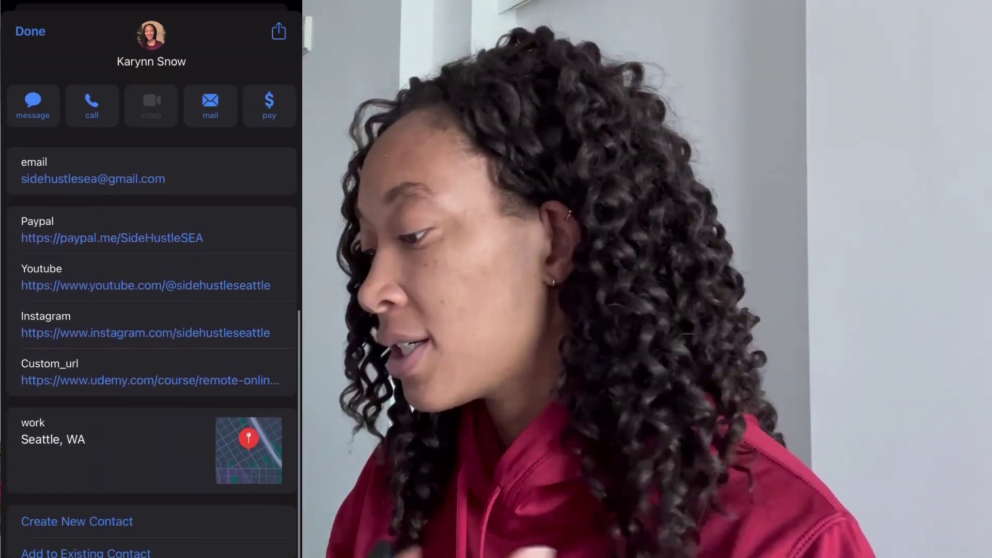
{"action": "scroll", "coordinate": [151, 290], "scroll_direction": "up", "scroll_amount": 3}
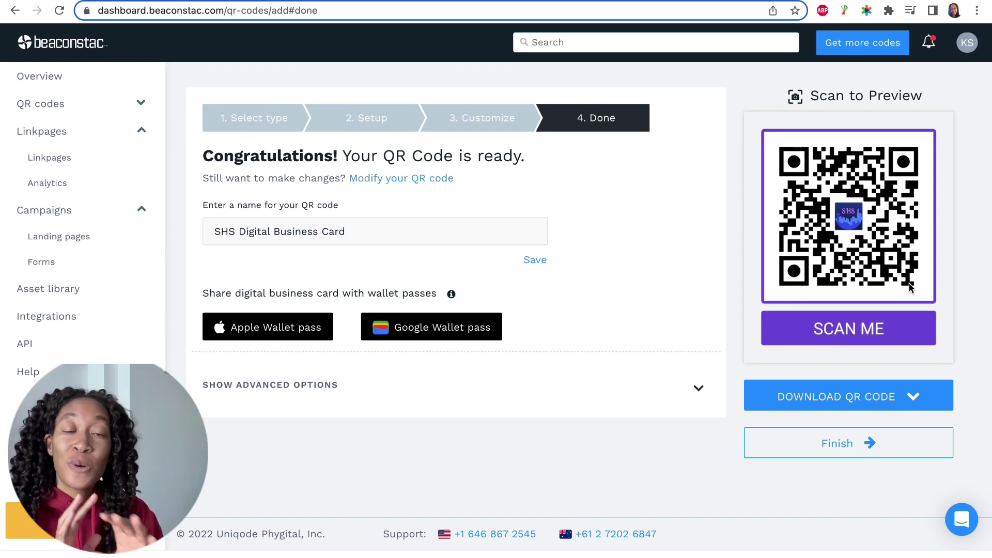
Download the QR code as a PNG and finish to the QR codes list.
{"action": "left_click", "coordinate": [913, 403]}
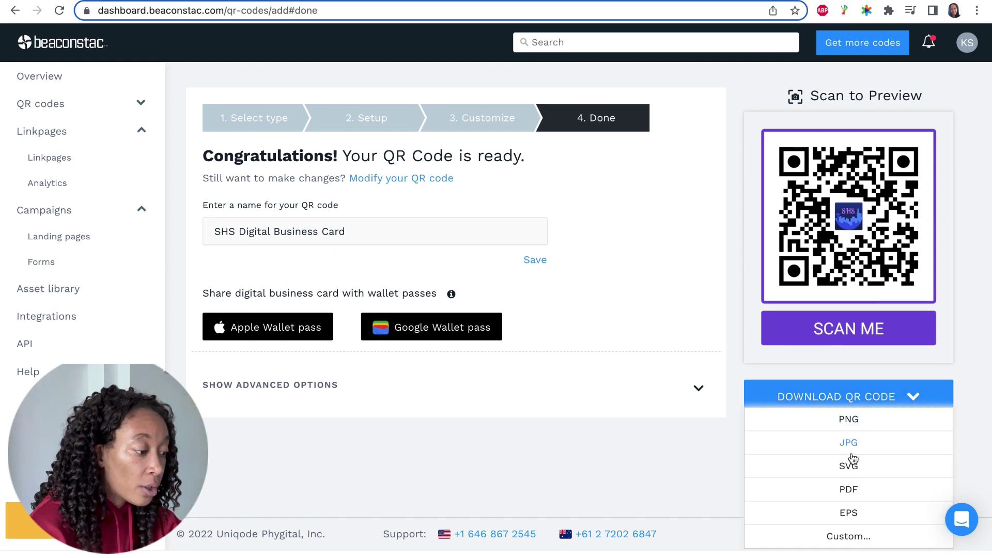
{"action": "left_click", "coordinate": [849, 420]}
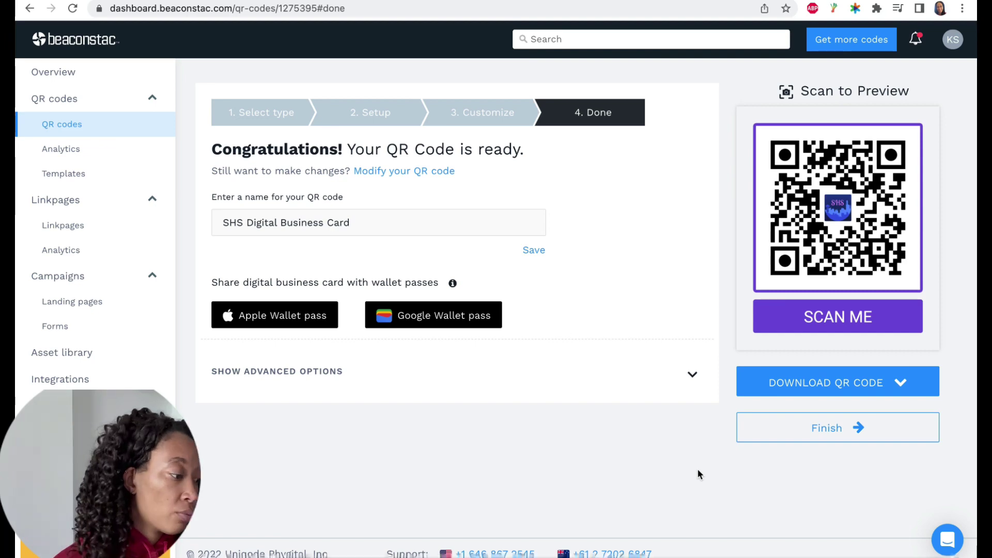
{"action": "left_click", "coordinate": [853, 435]}
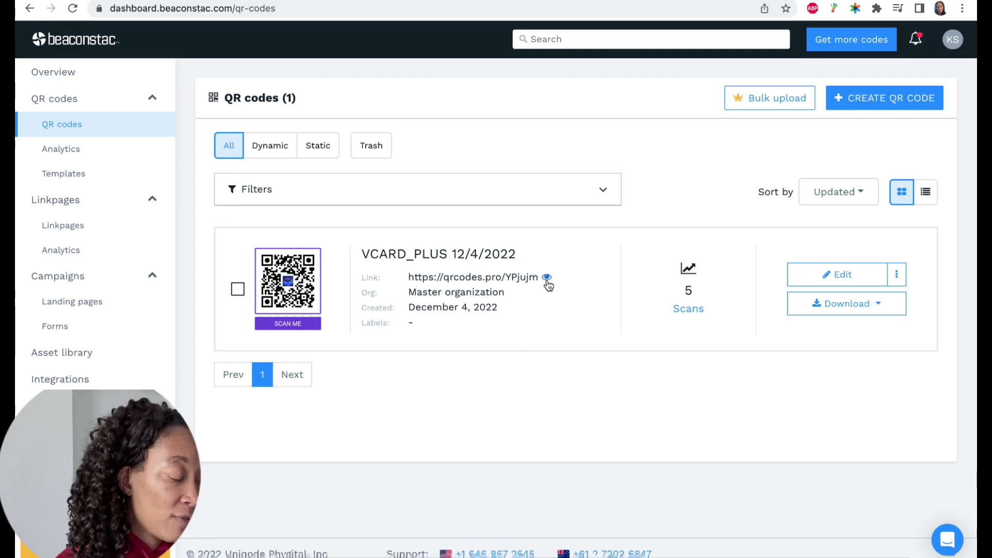
Reopen the VCARD_PLUS 12/4/2022 code for editing and scroll down to its Branding settings.
{"action": "left_click", "coordinate": [65, 72]}
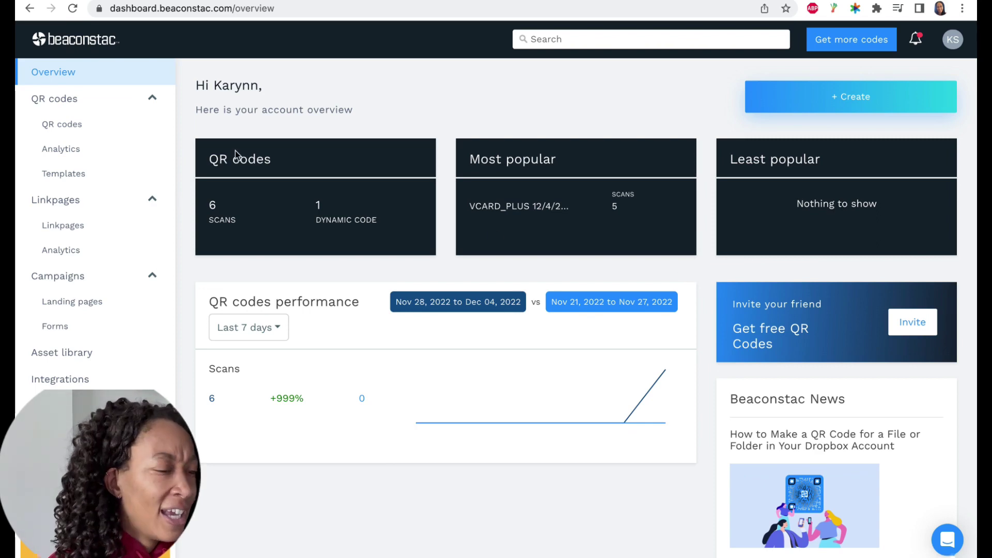
{"action": "left_click", "coordinate": [73, 129]}
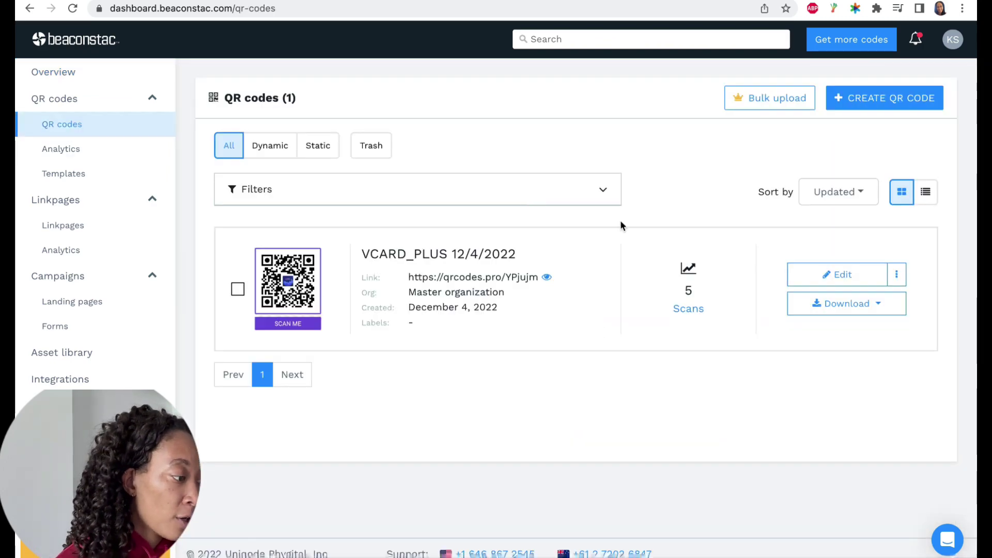
{"action": "left_click", "coordinate": [849, 275]}
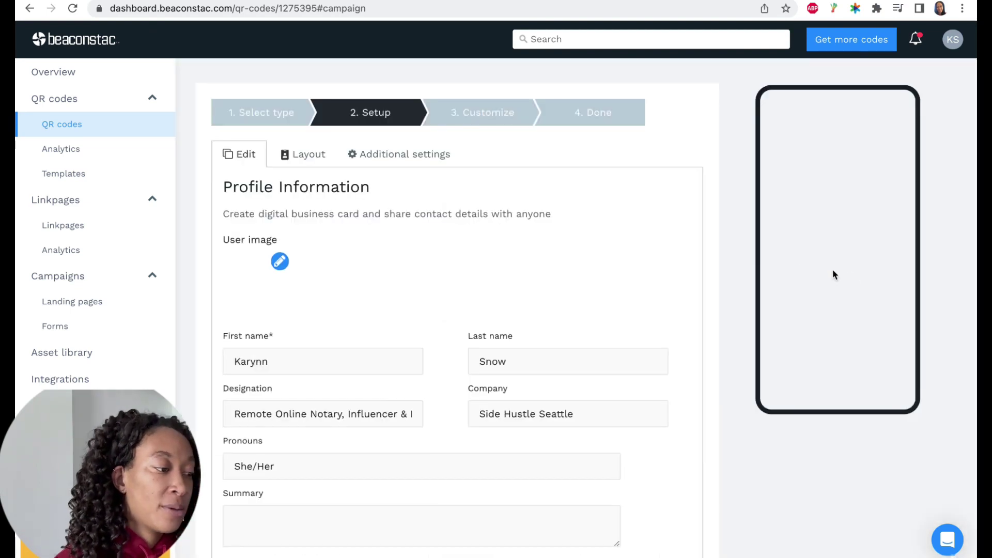
{"action": "scroll", "coordinate": [637, 241], "scroll_direction": "down", "scroll_amount": 2}
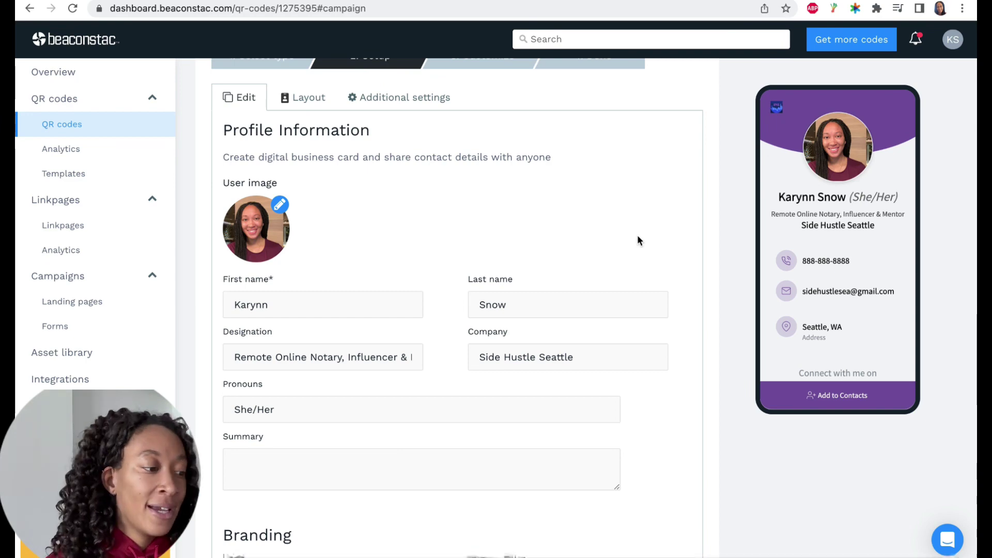
{"action": "scroll", "coordinate": [651, 212], "scroll_direction": "down", "scroll_amount": 5}
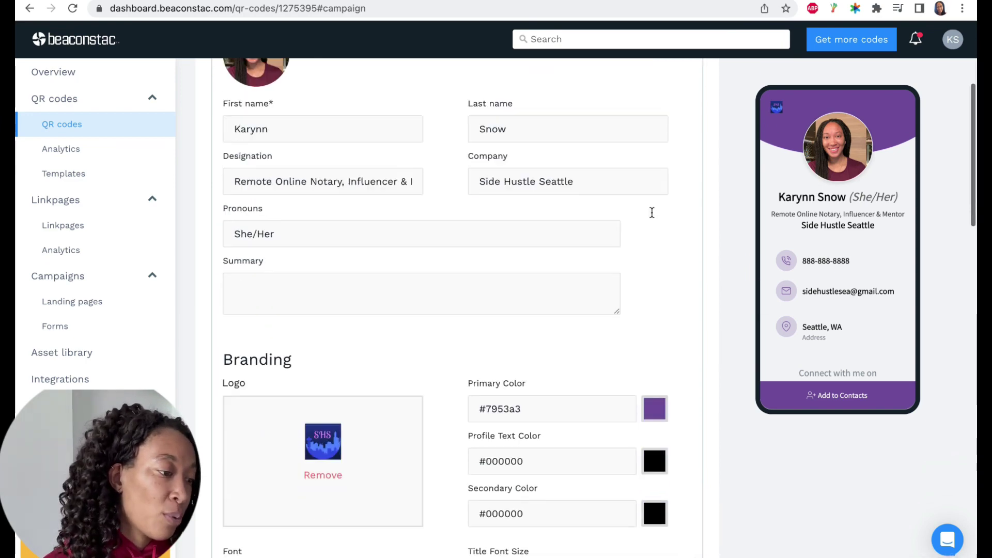
{"action": "scroll", "coordinate": [651, 212], "scroll_direction": "down", "scroll_amount": 1}
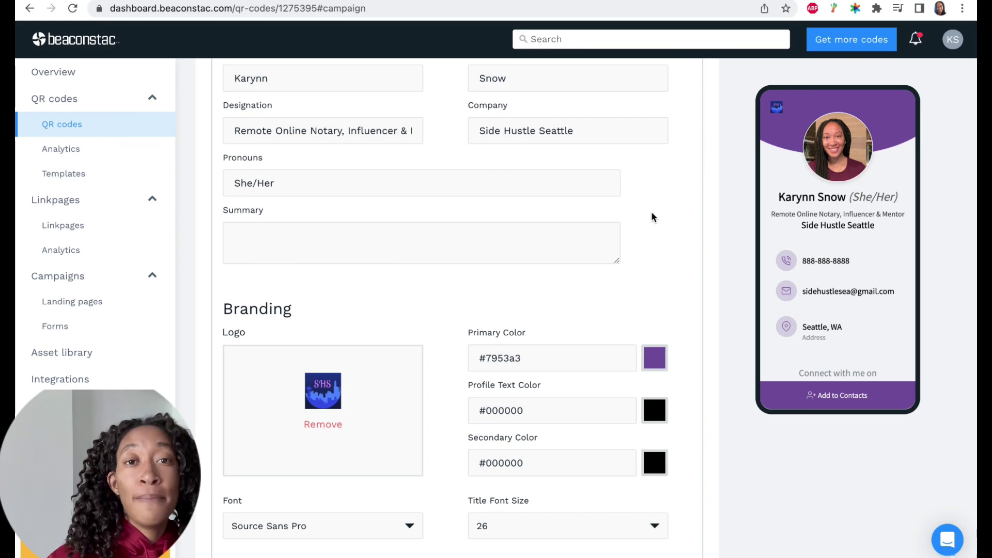
{"action": "scroll", "coordinate": [651, 212], "scroll_direction": "down", "scroll_amount": 1}
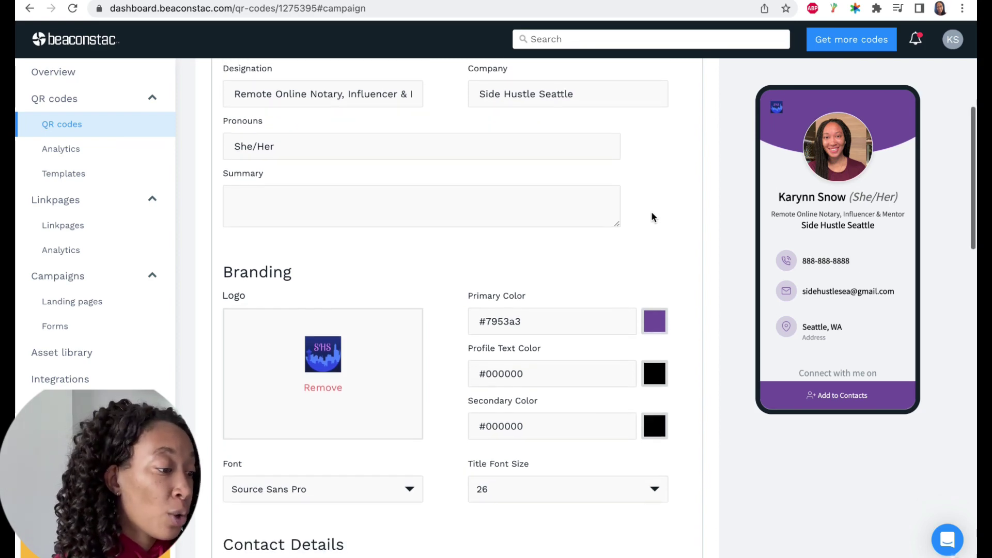